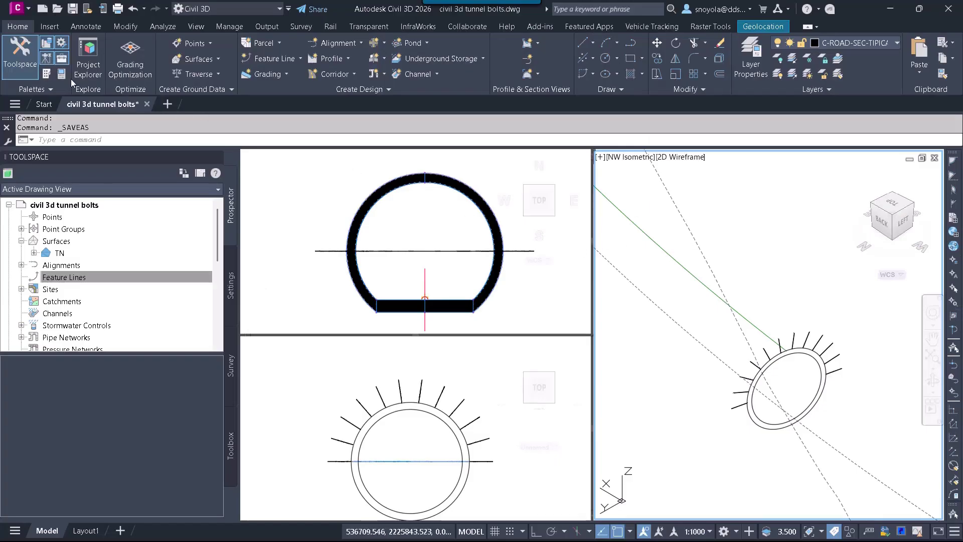
Browse the tunnel subassemblies in the tool palettes and review the input parameters of the flat-bottomed tunnel subassembly
click(60, 75)
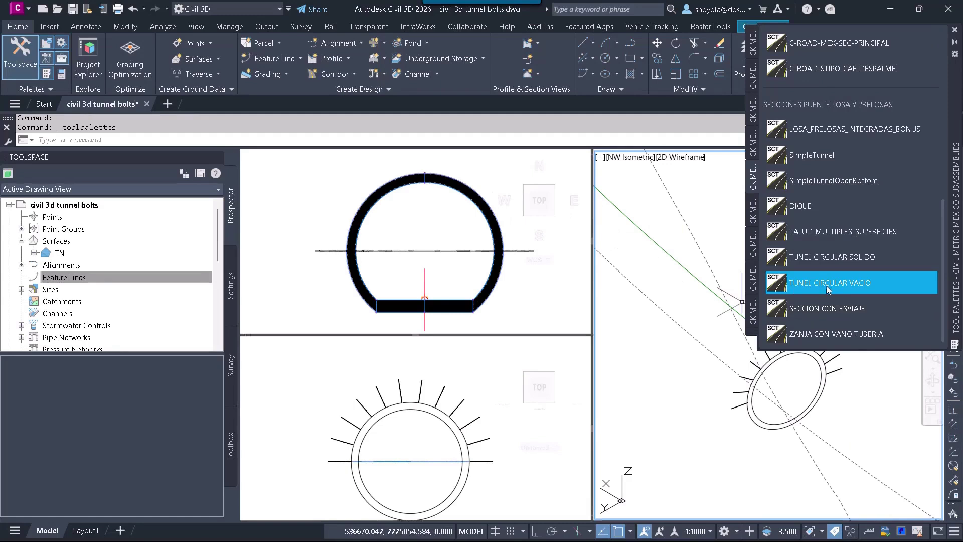
click(467, 242)
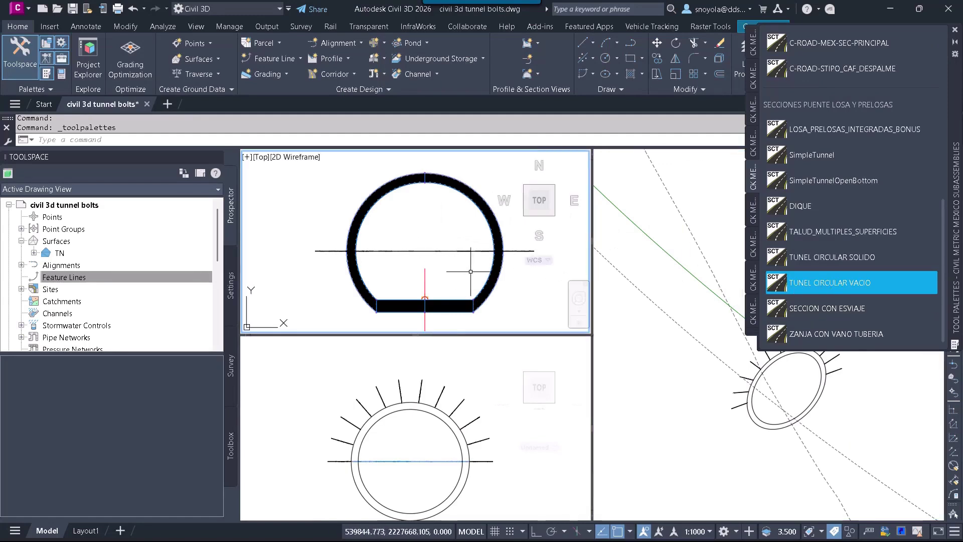
click(482, 268)
right_click(446, 237)
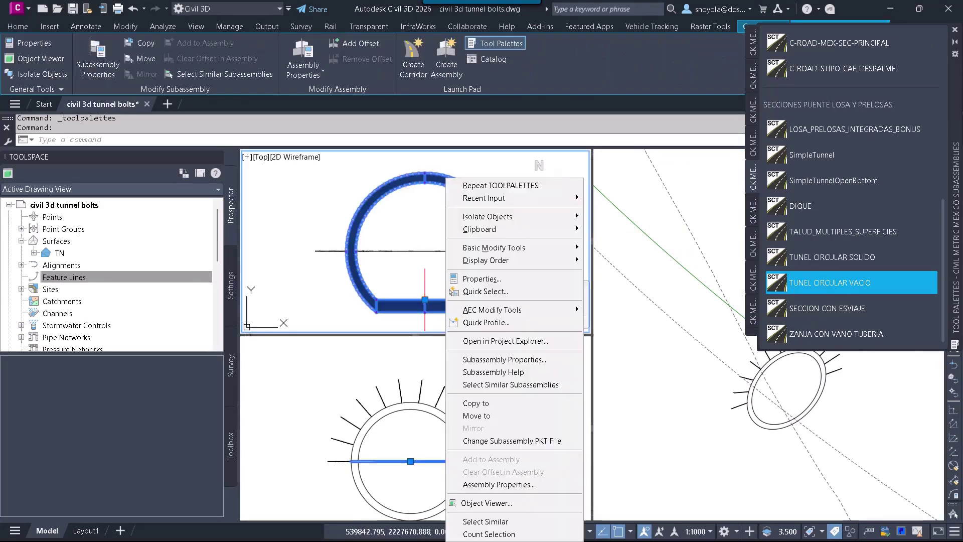
click(502, 343)
click(570, 95)
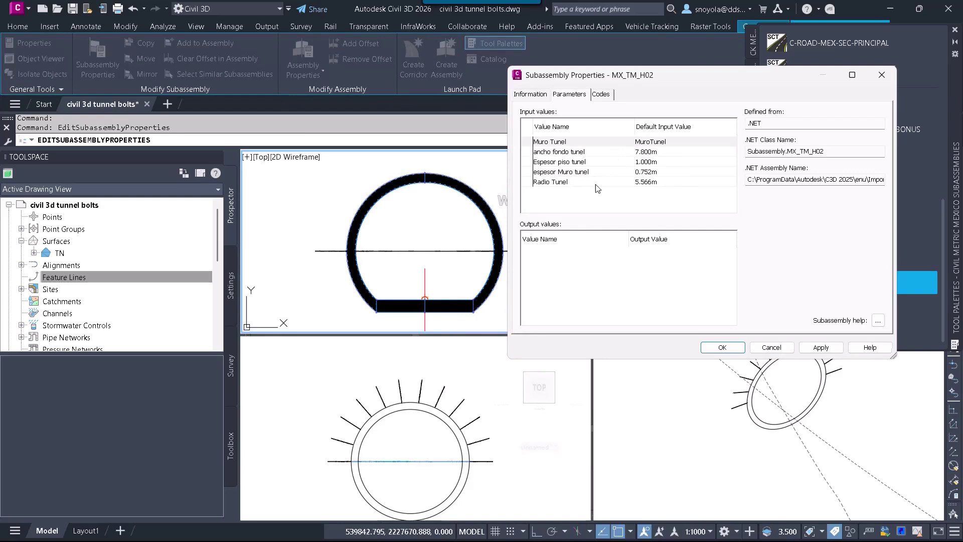
click(772, 347)
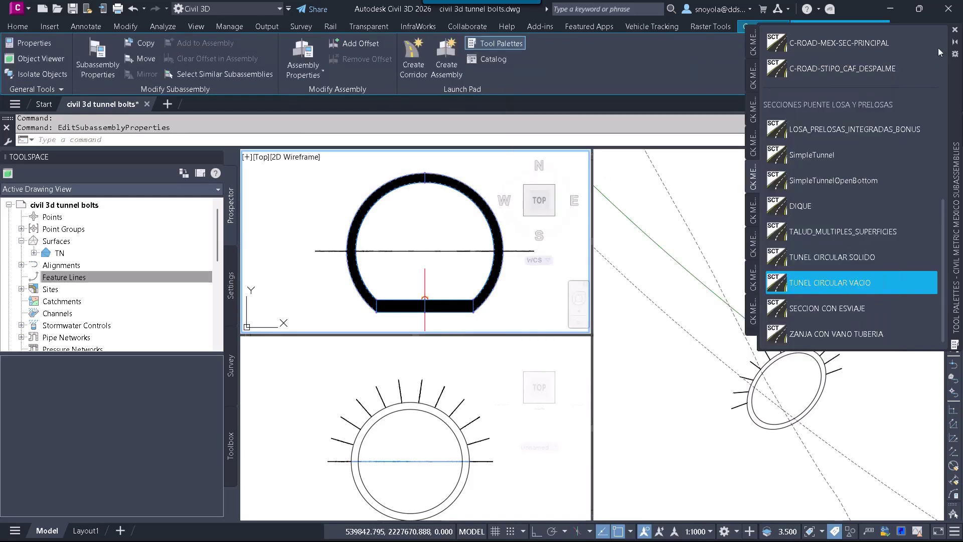
click(954, 31)
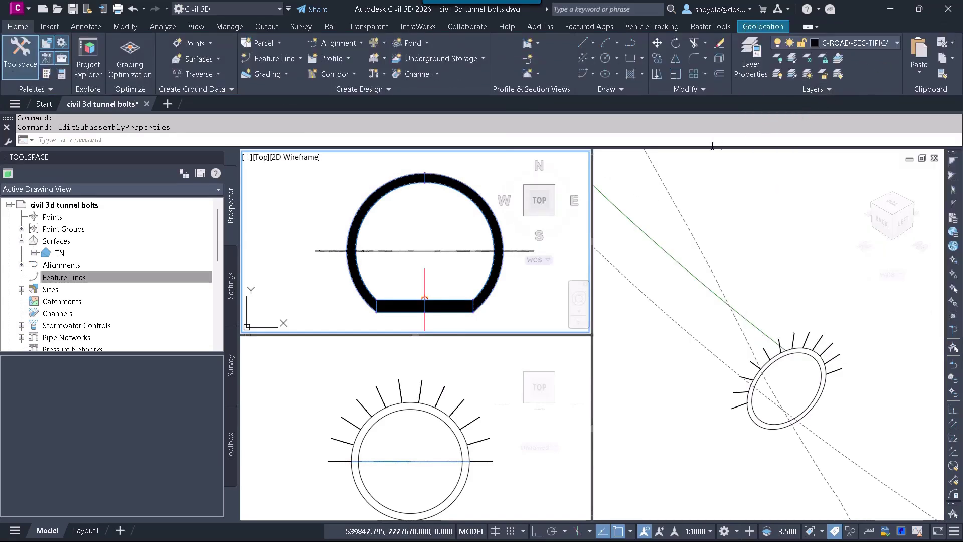
Create a corridor from alignment AU_2010_CV212-1V, profile RASANTE and the tunnel assembly, with baseline and region parameters enabled
click(354, 74)
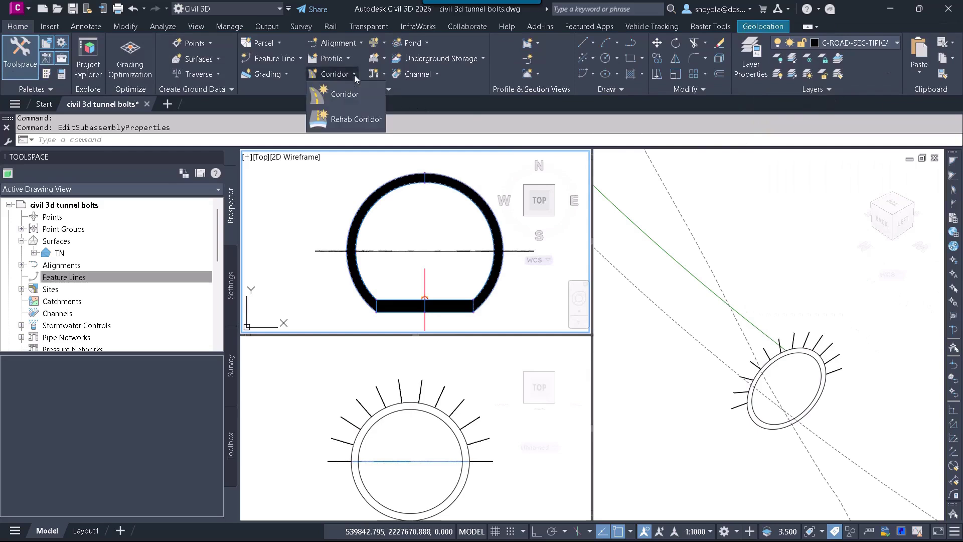
click(345, 94)
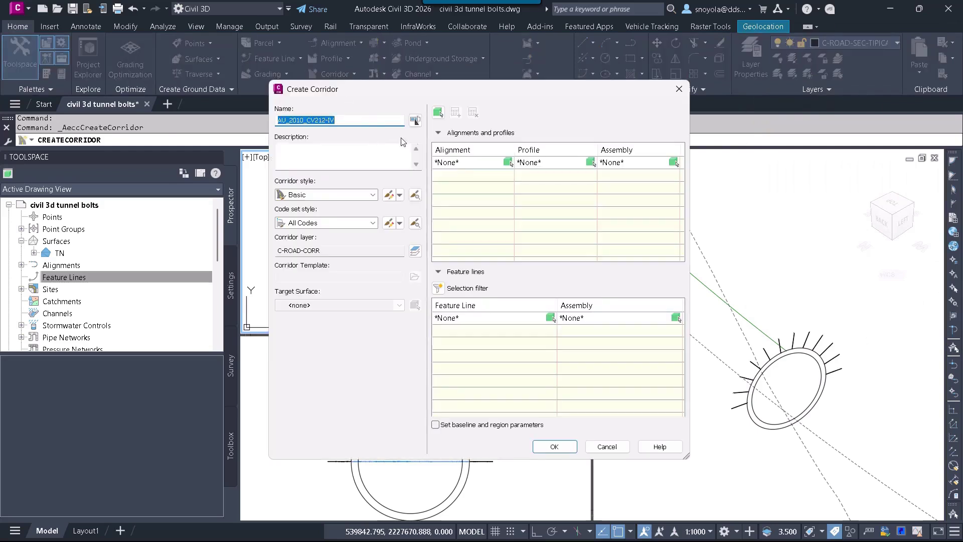
click(466, 161)
click(464, 164)
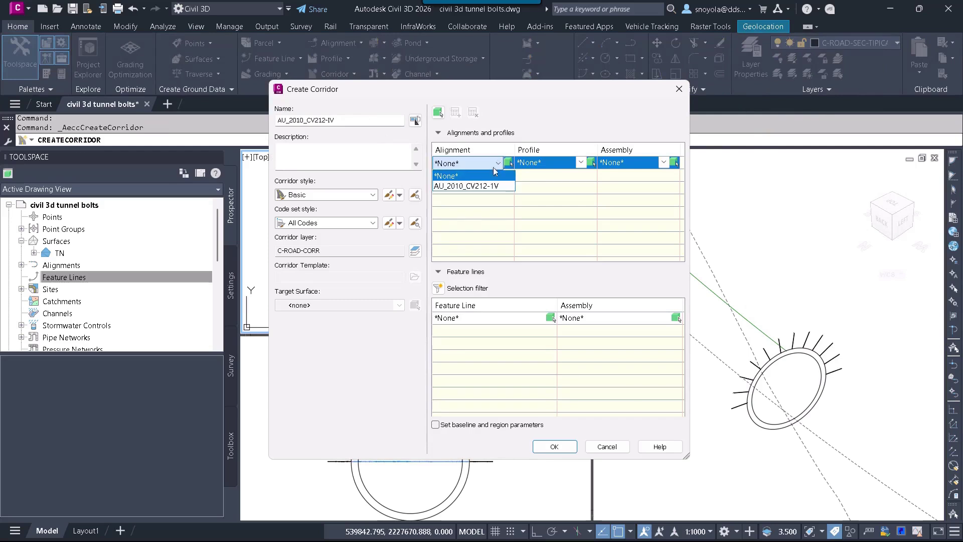
click(479, 186)
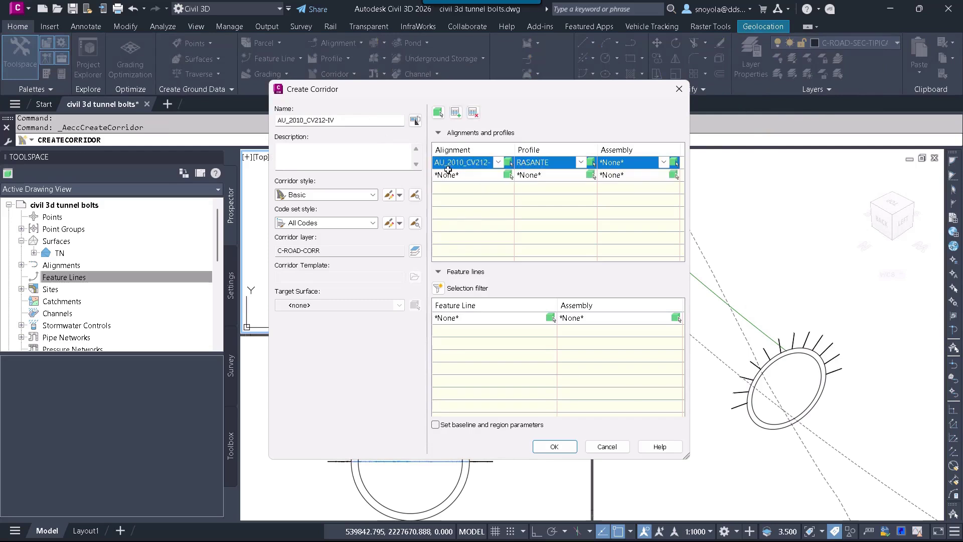
click(664, 165)
click(630, 186)
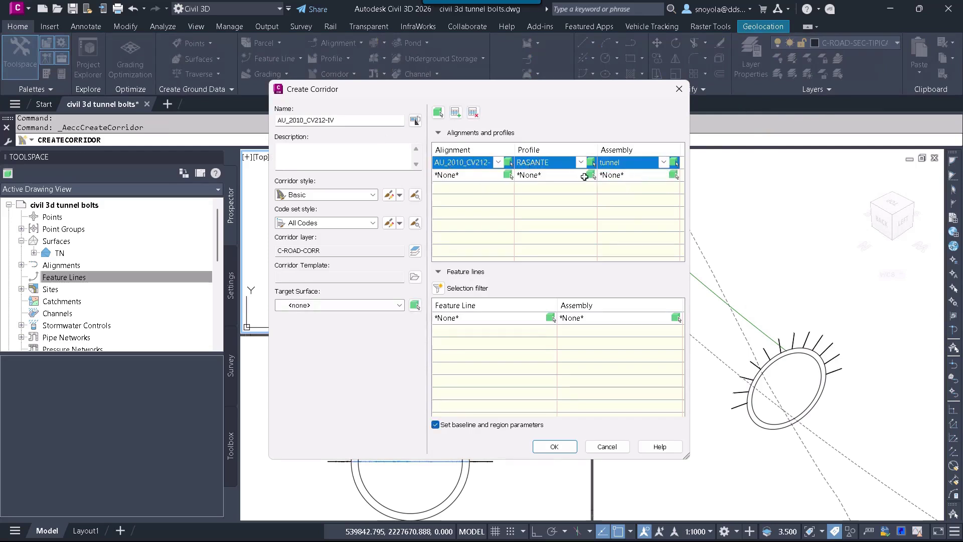
click(555, 446)
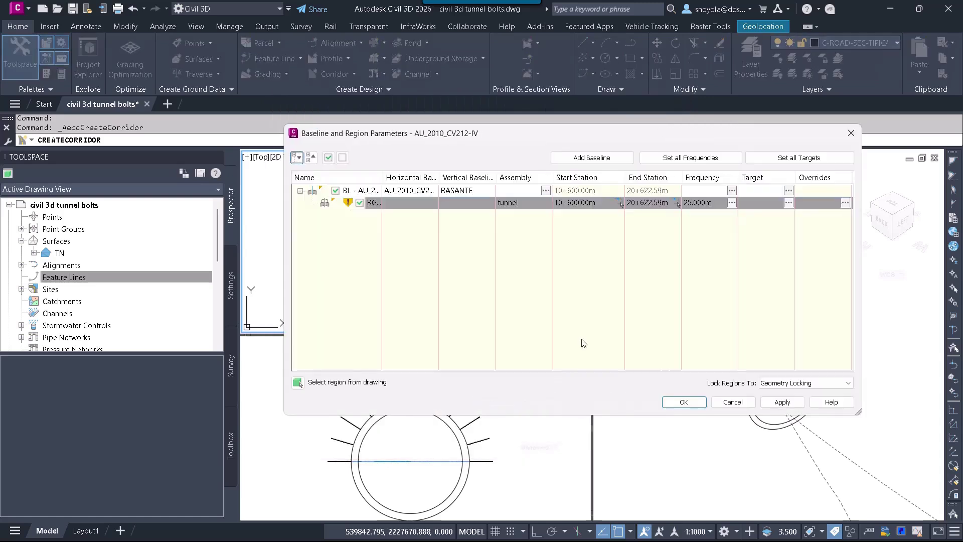
Limit the tunnel region to start station 14+000 and end station 14+840
click(585, 203)
click(593, 203)
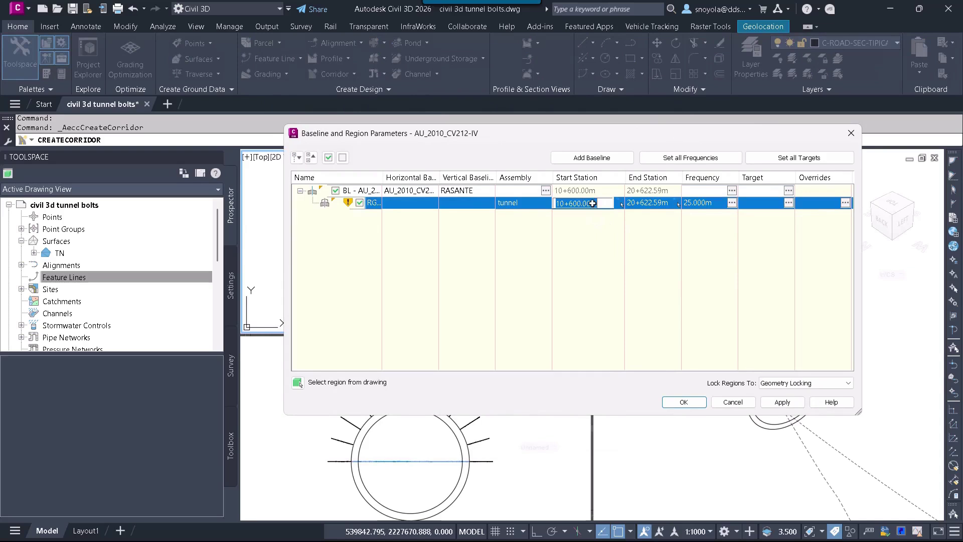
text(14000)
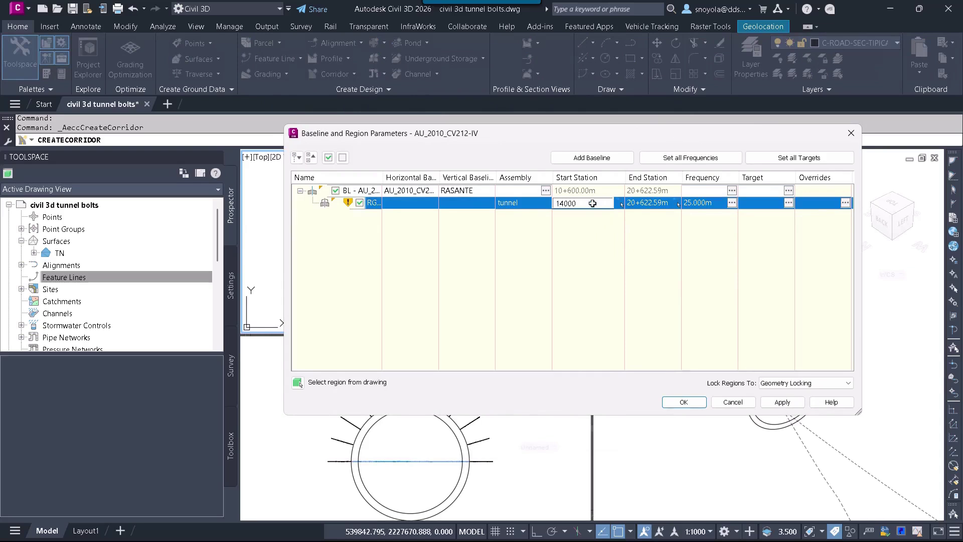
click(633, 231)
click(640, 203)
text(148)
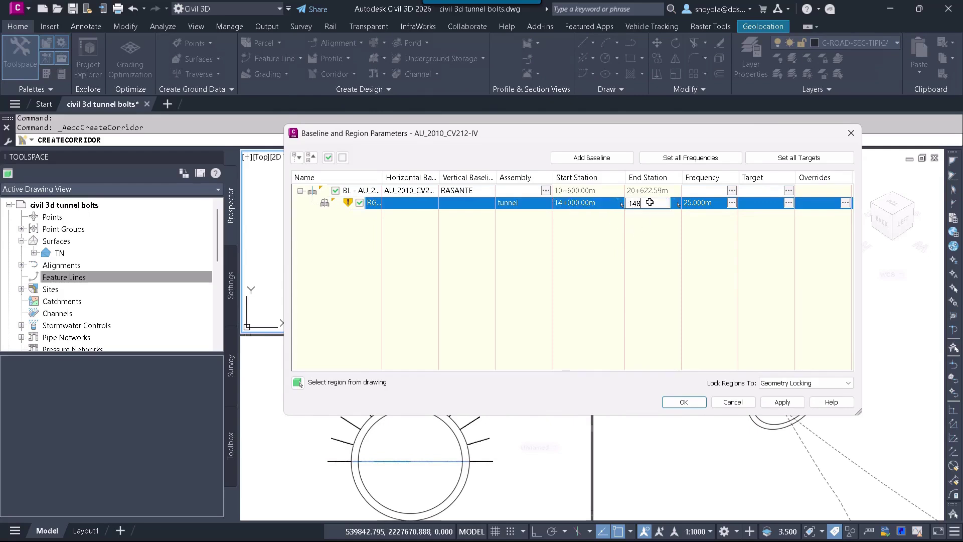
text(4+840)
click(646, 244)
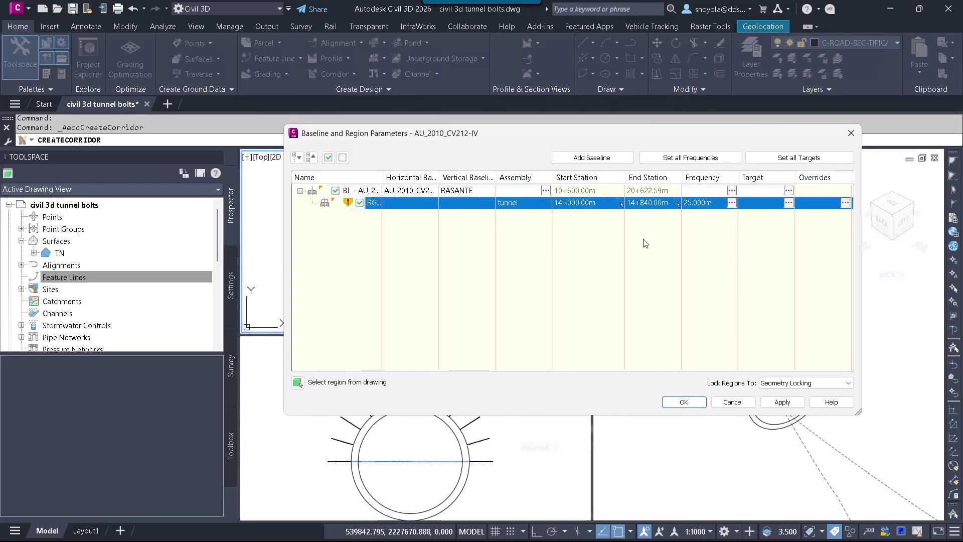
Set the region's assembly frequency to 20 m along tangents and a 10 m curve increment, and build the corridor
click(732, 203)
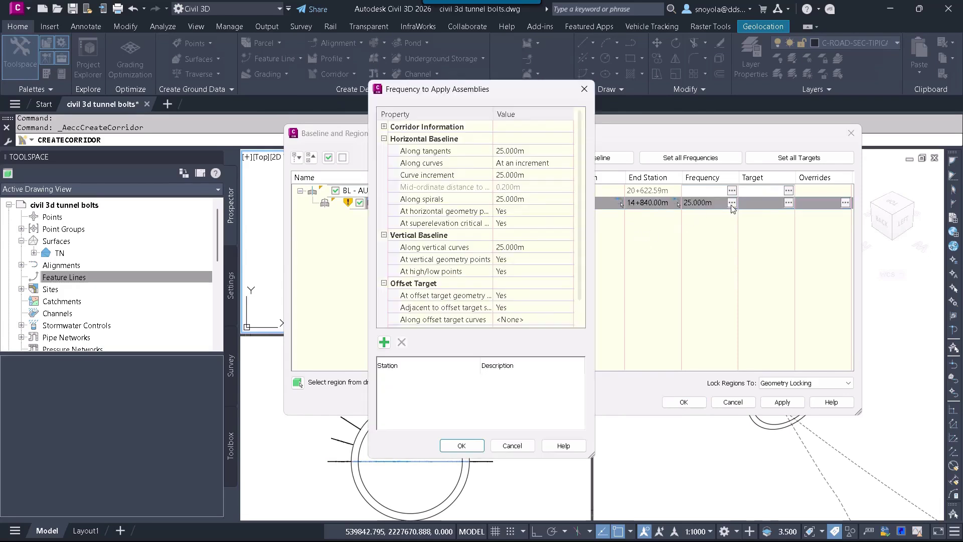
click(528, 155)
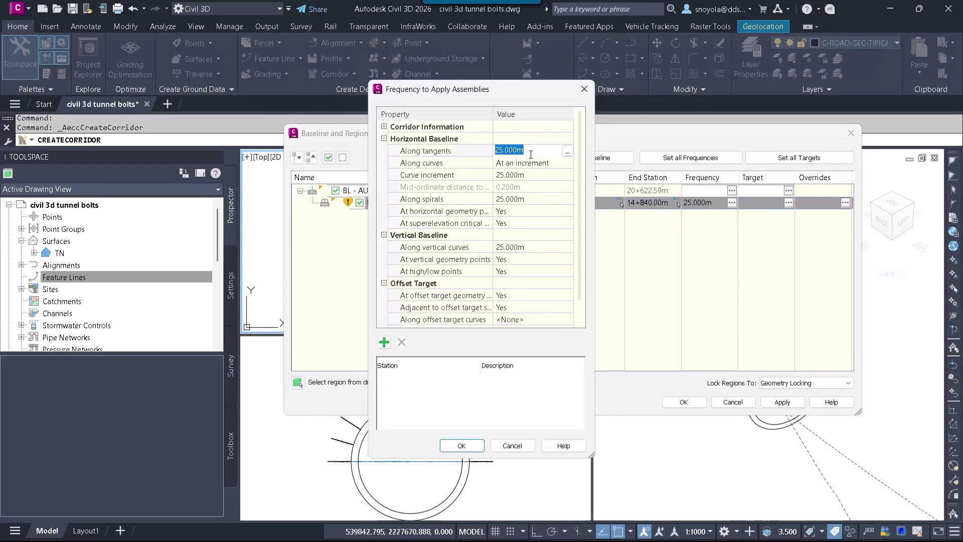
text(20)
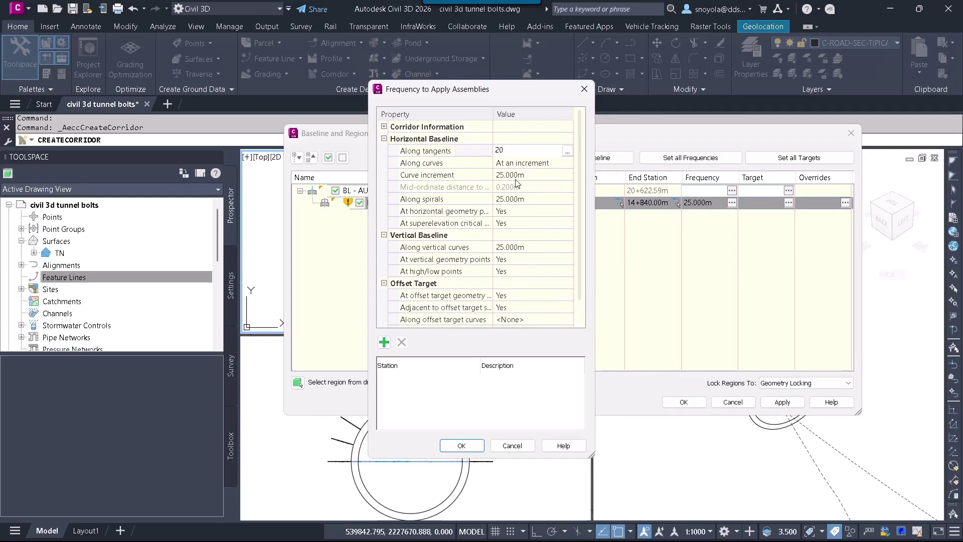
click(548, 174)
text(10)
key(Return)
click(453, 446)
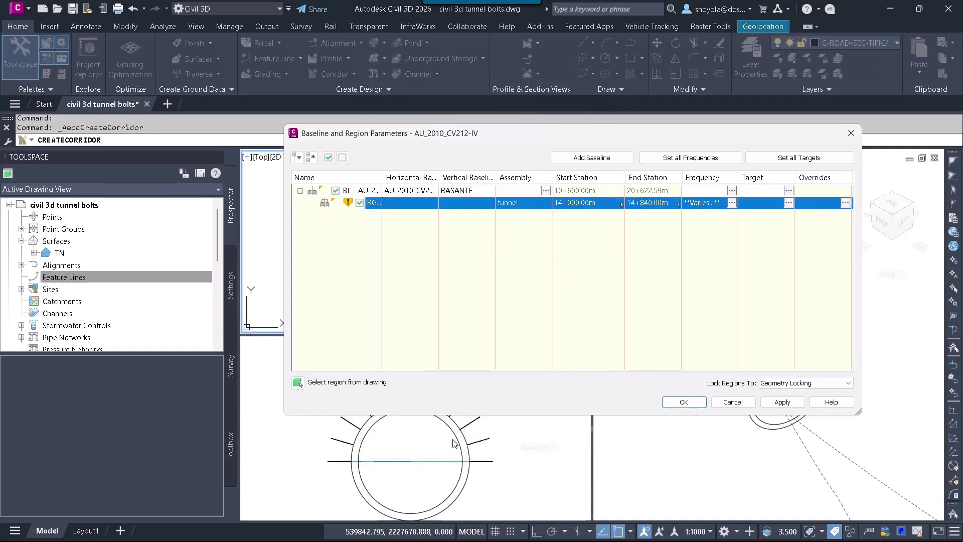
click(684, 403)
click(482, 304)
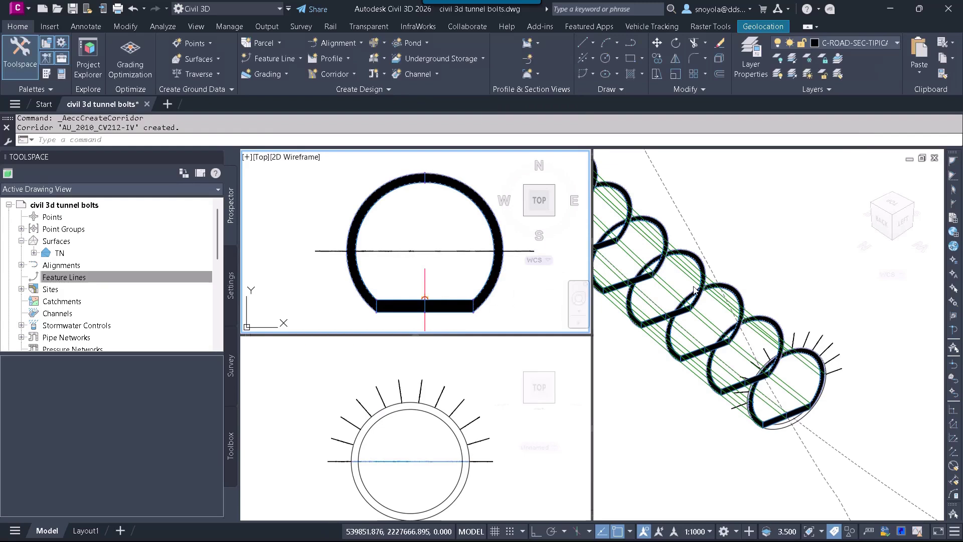
Extract all regions of the tunnel corridor as AutoCAD 3D solids into the current drawing, dynamically linked to the corridor
click(669, 276)
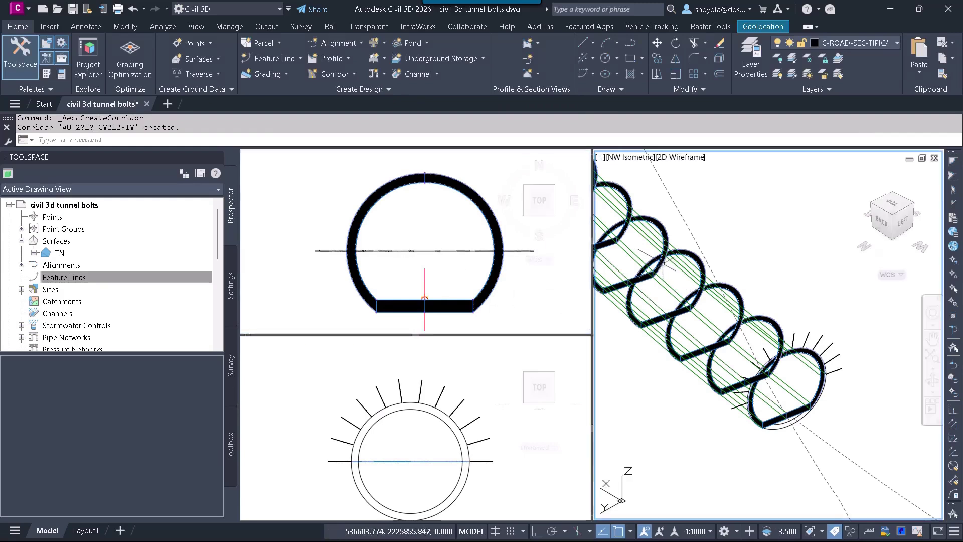
click(660, 262)
click(722, 58)
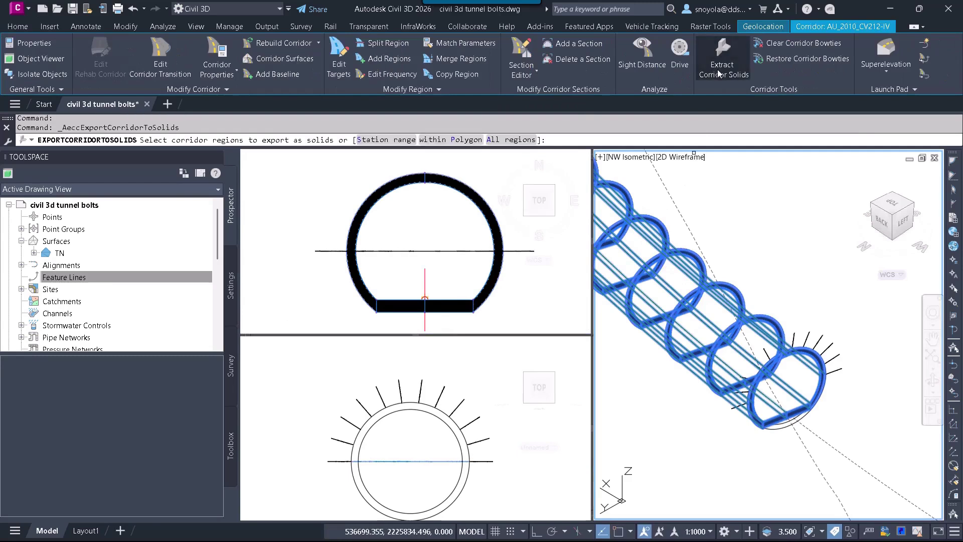
click(503, 140)
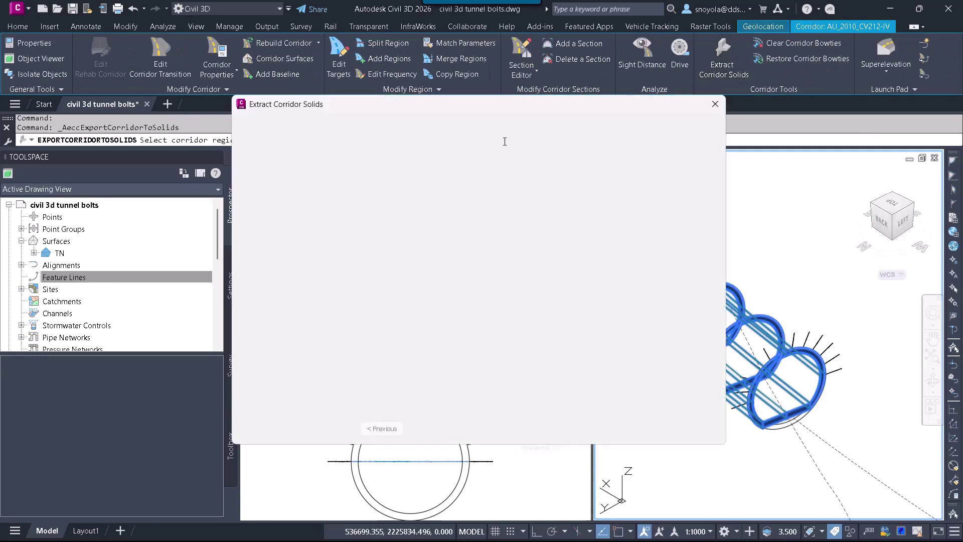
click(440, 430)
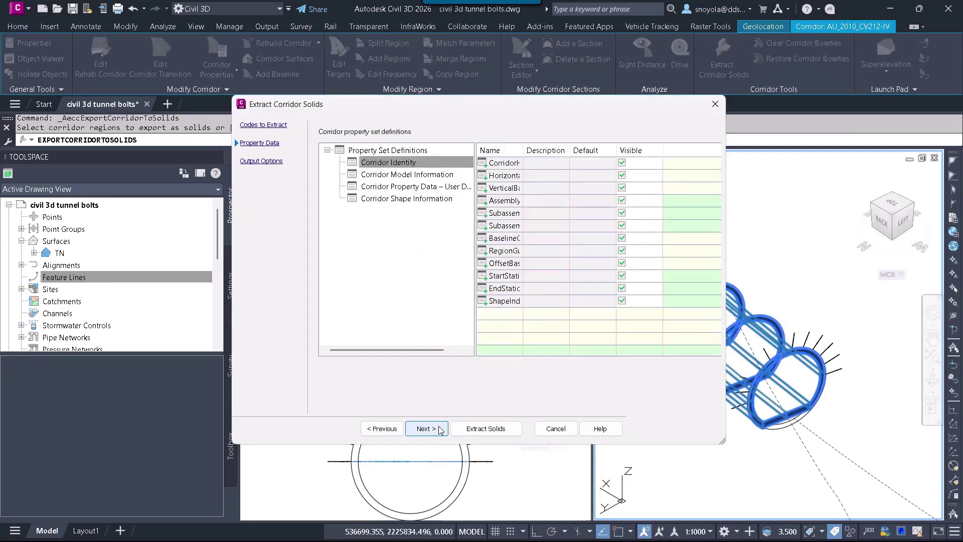
click(439, 430)
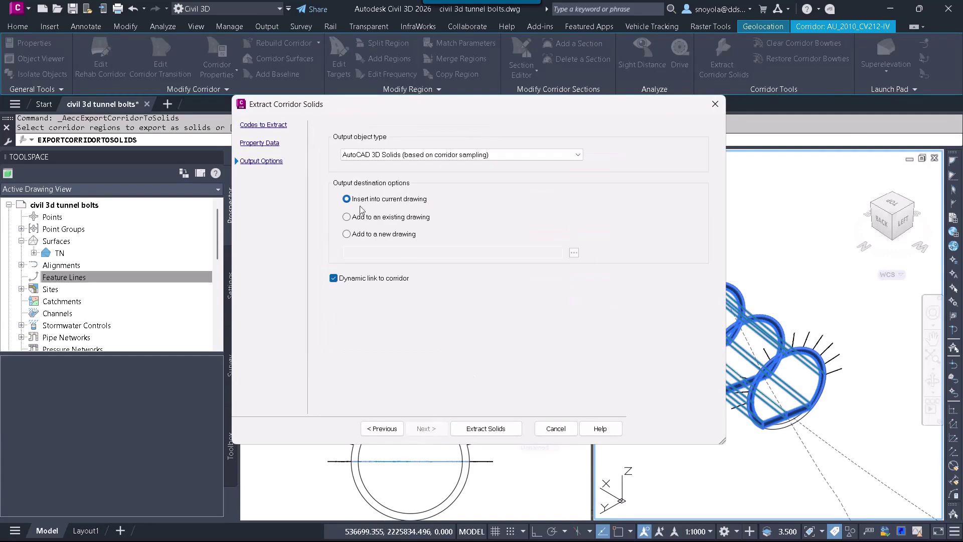
click(479, 430)
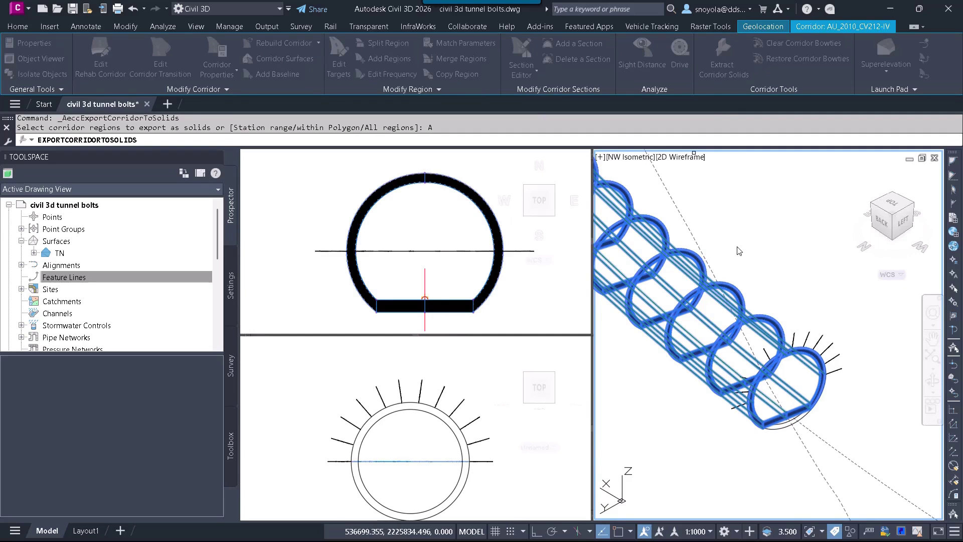
Set the visual style of the NW isometric viewport to Conceptual
key(alt)
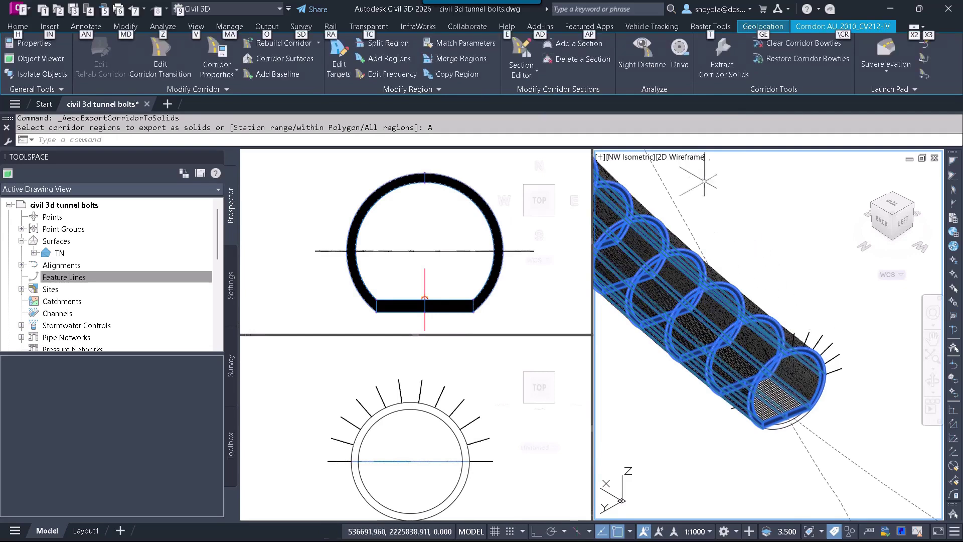
click(685, 157)
click(724, 208)
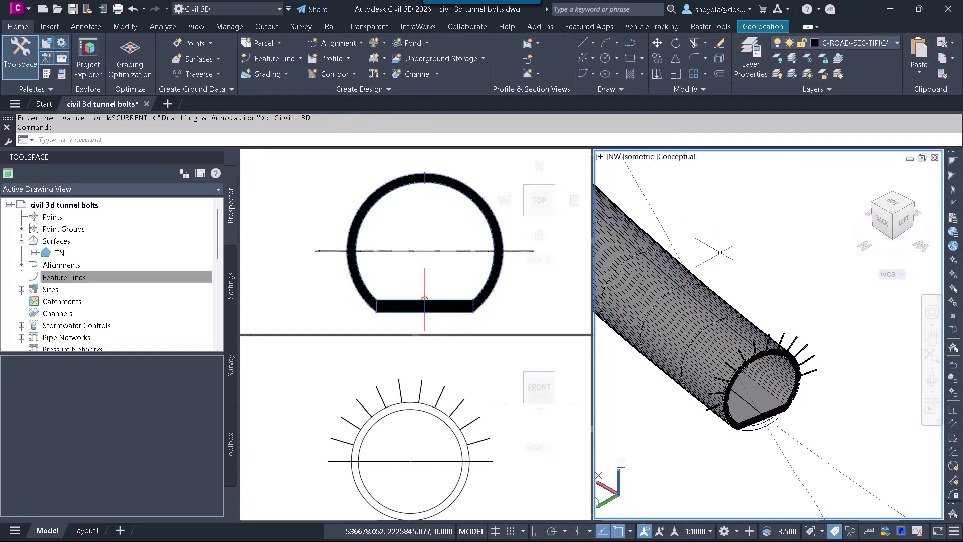
Check the bolt group at the tunnel mouth and switch the workspace to Drafting & Annotation
click(794, 336)
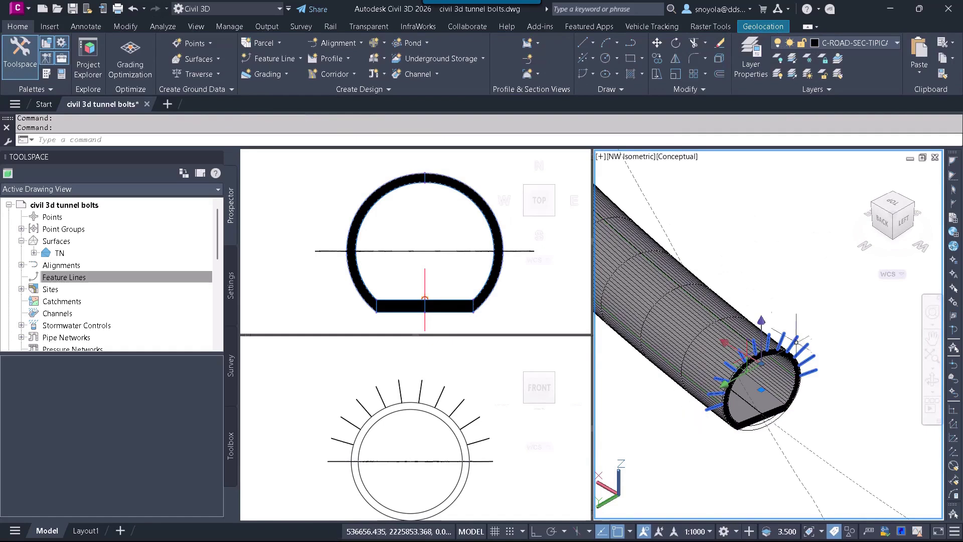
click(264, 11)
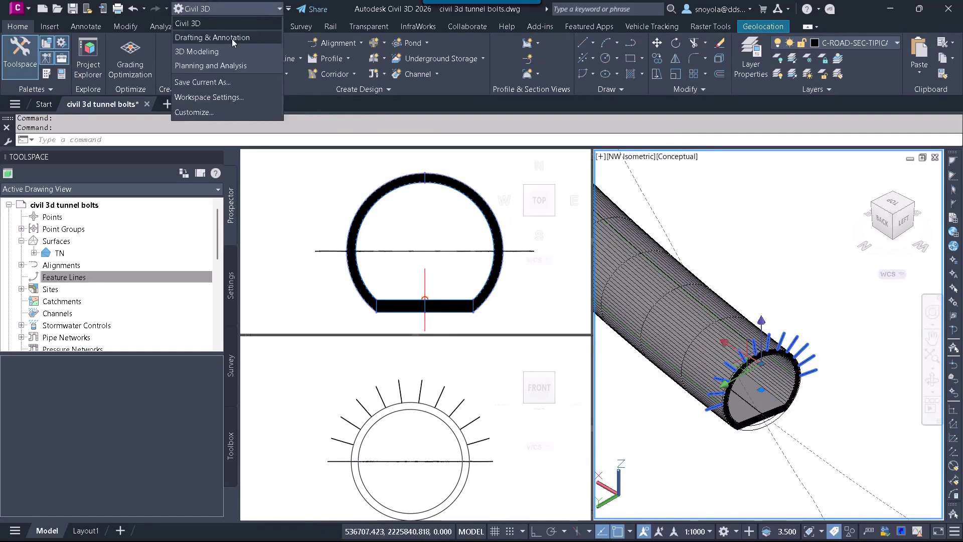
click(232, 38)
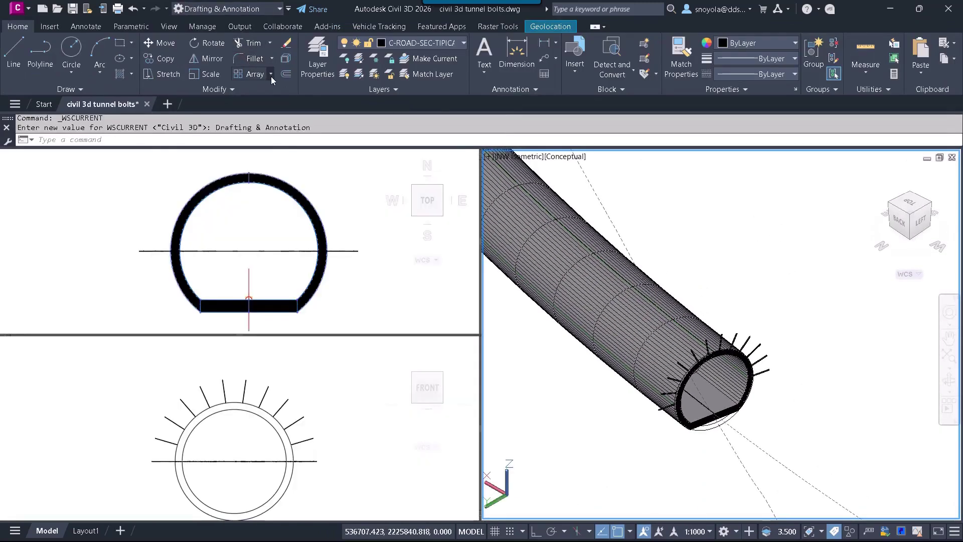
Create a path array of the radial bolt group at the tunnel mouth, using the 3D polyline as the path curve
click(271, 75)
click(271, 119)
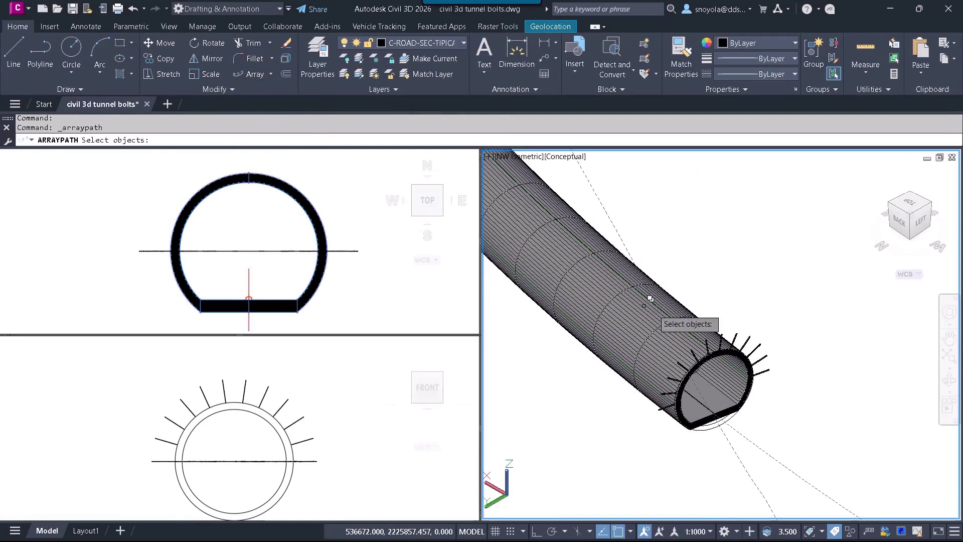
click(752, 309)
click(733, 319)
click(748, 339)
key(Return)
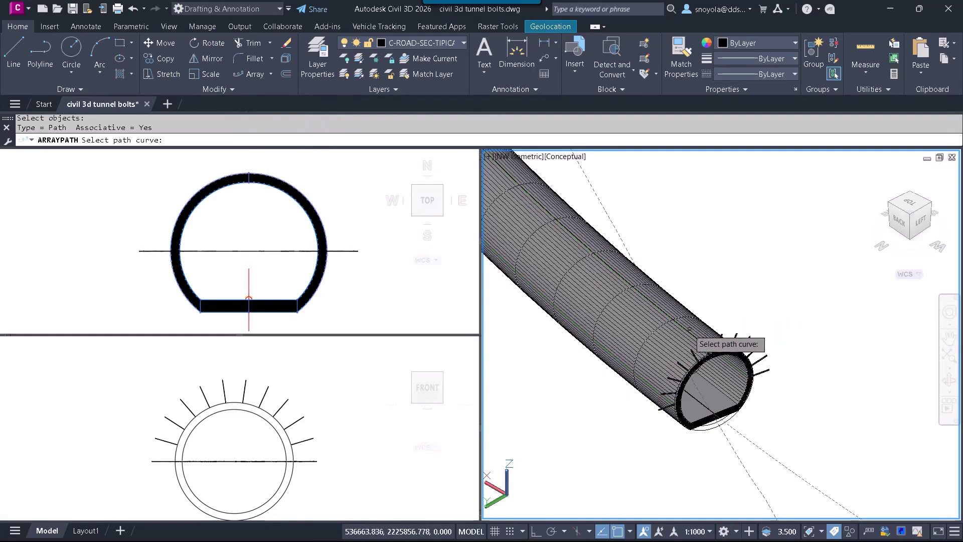
click(693, 337)
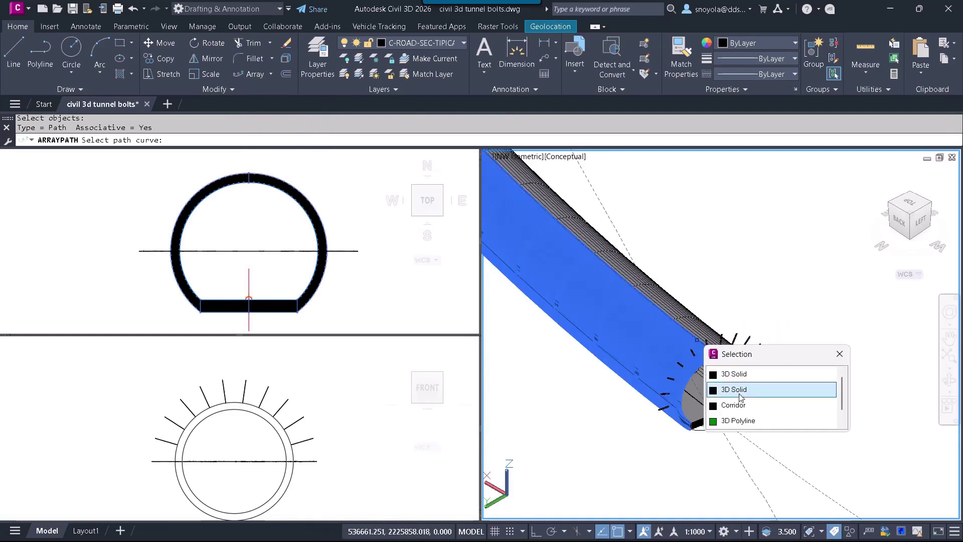
click(748, 420)
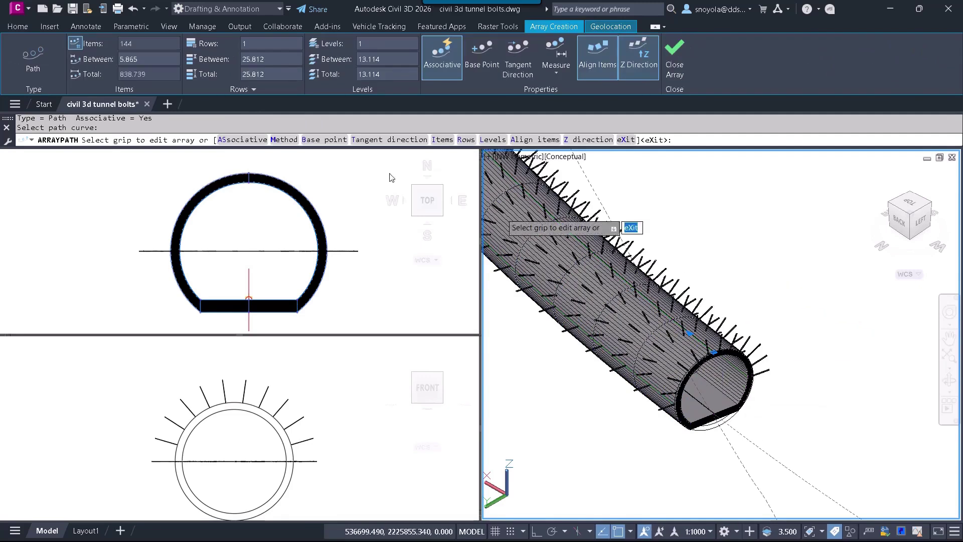
Set the distance between the path array's items to 5 m and finish the array
click(118, 60)
text(5)
key(Return)
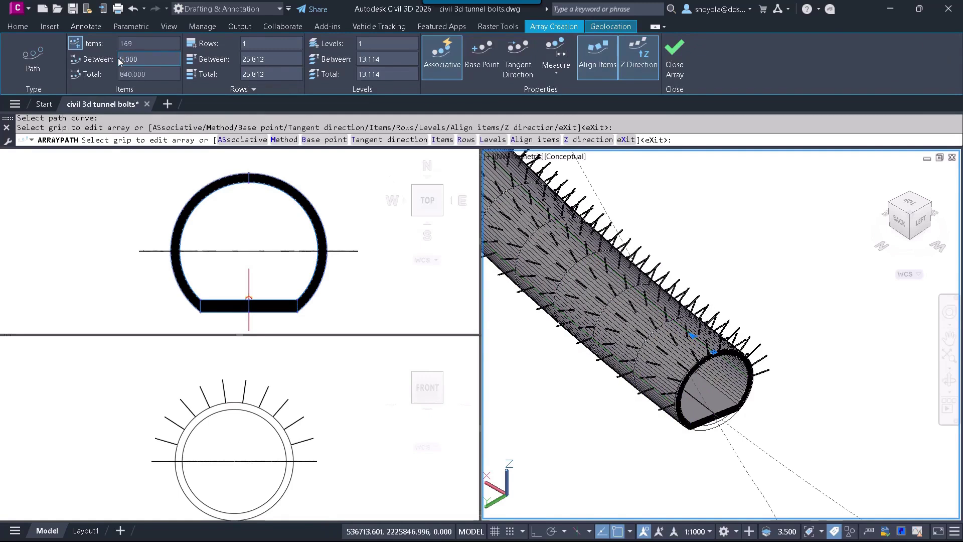
click(674, 69)
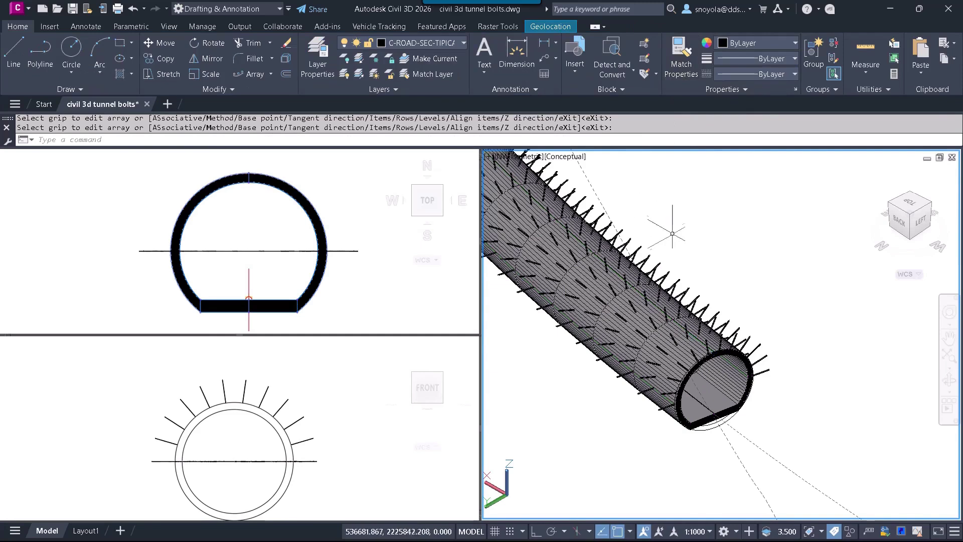
Explode the path array of bolts along the tunnel into separate bolt groups
click(677, 276)
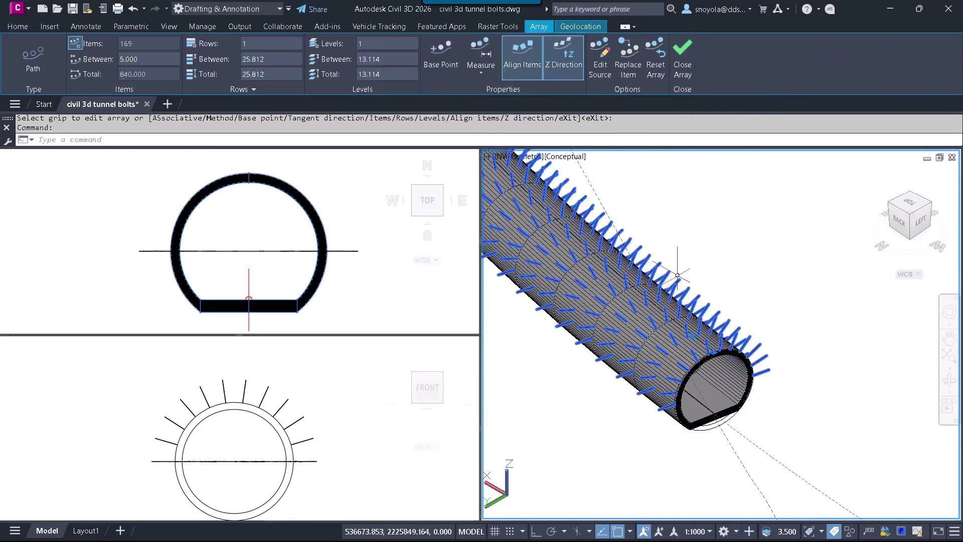
right_click(683, 284)
key(Escape)
text(X)
key(Return)
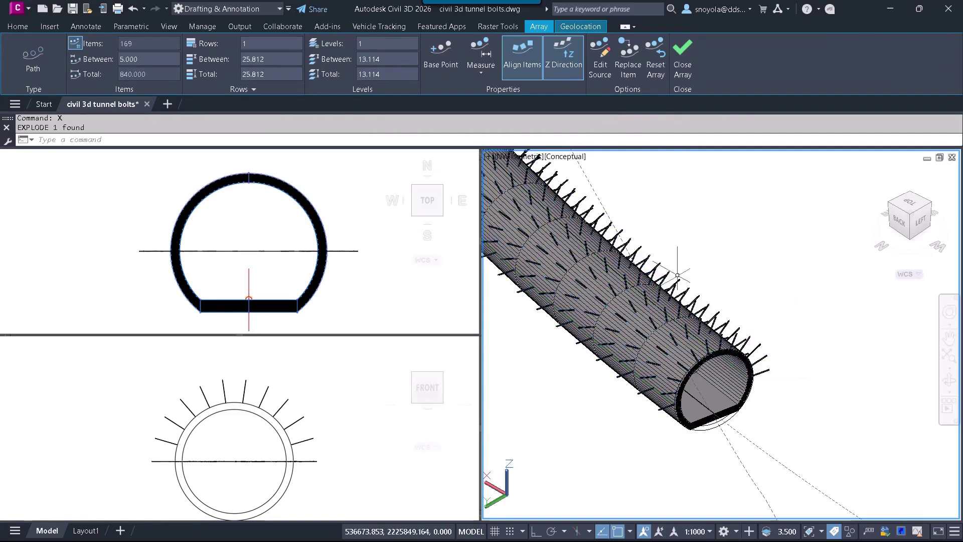
Select all bolt groups similar to one ring along the tunnel and explode them into individual bolts
click(679, 277)
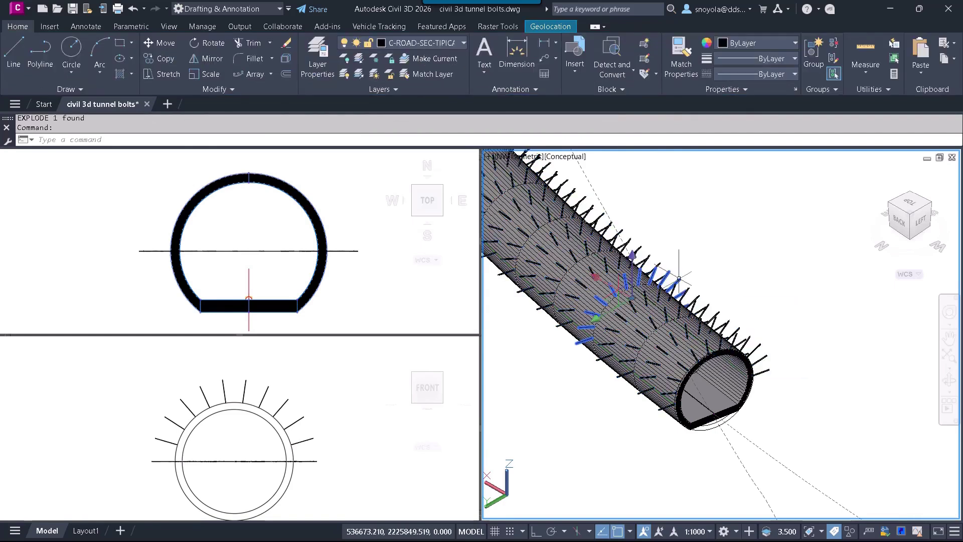
right_click(707, 266)
click(764, 520)
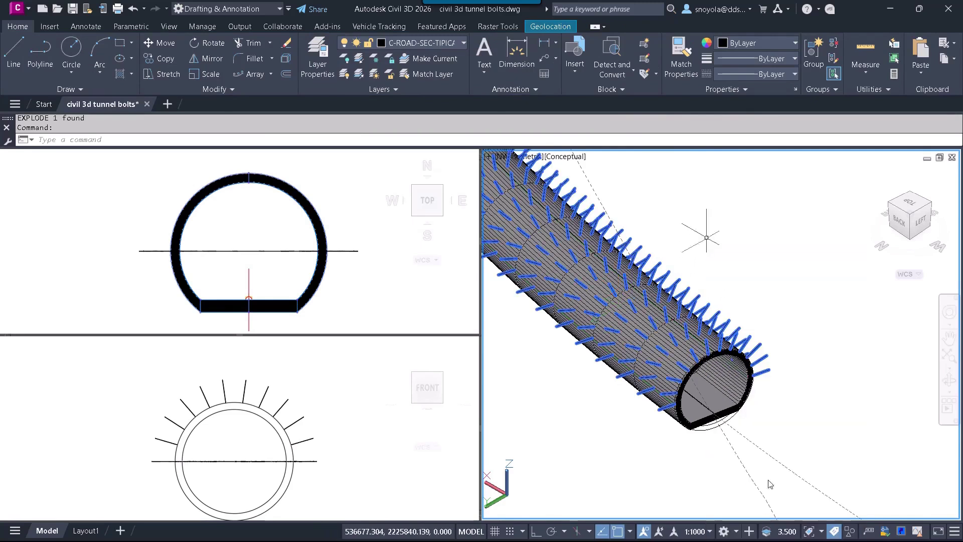
text(X)
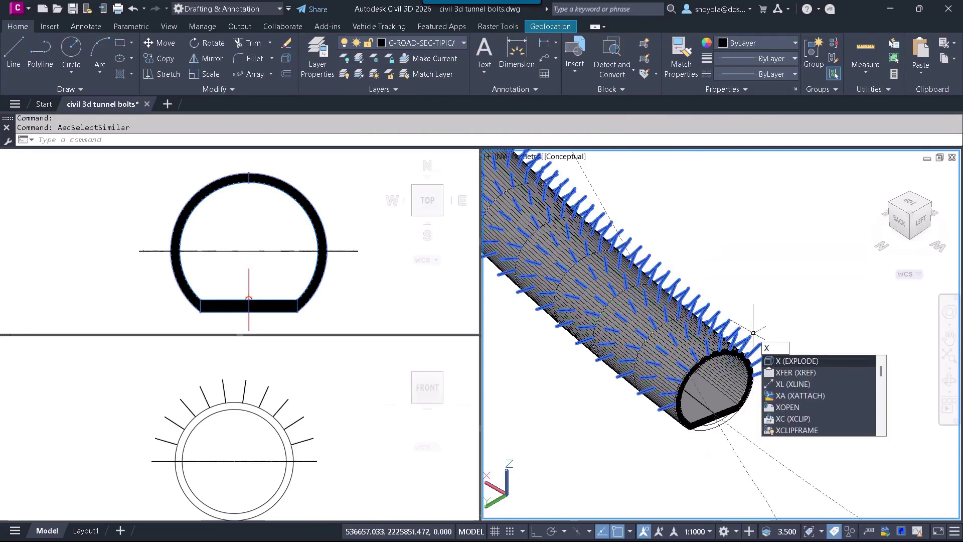
key(Return)
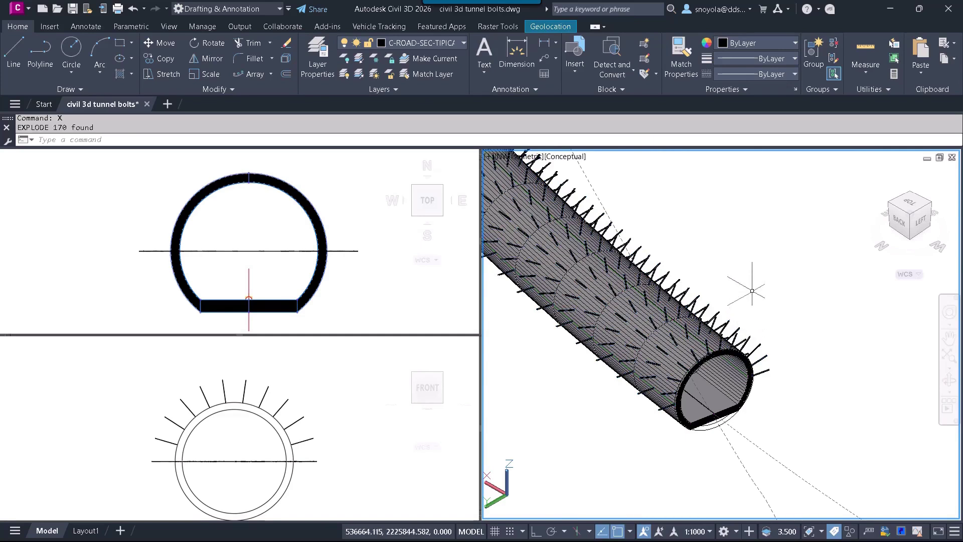
Erase the original polar array of bolts around the circular section in the Front view
click(312, 392)
click(292, 388)
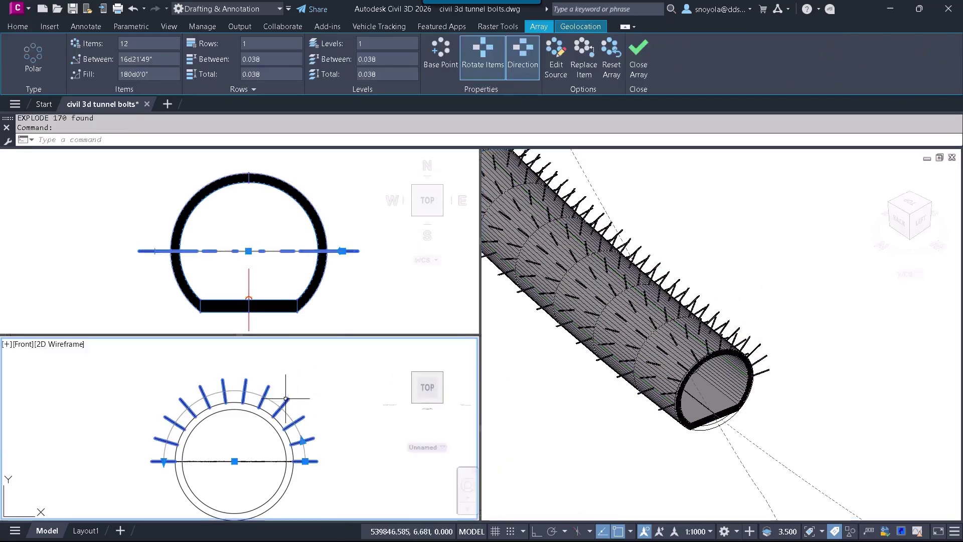
key(Delete)
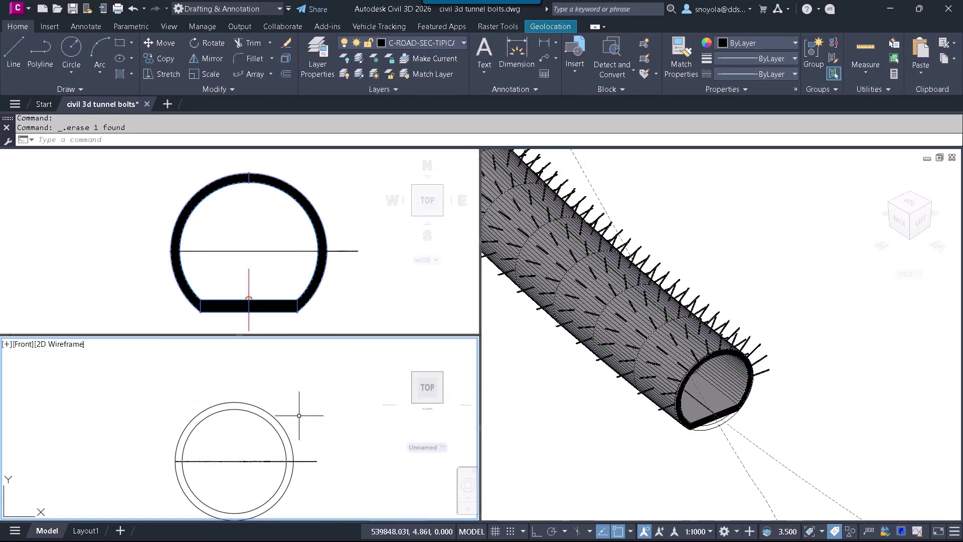
Run Overkill on all objects in the drawing with the default comparison settings to delete duplicates
click(724, 289)
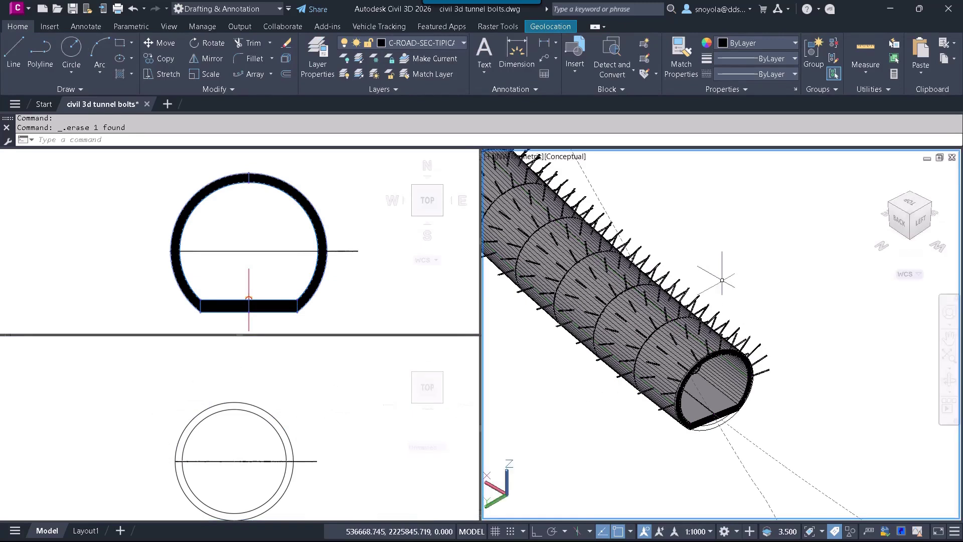
text(overkill)
key(Return)
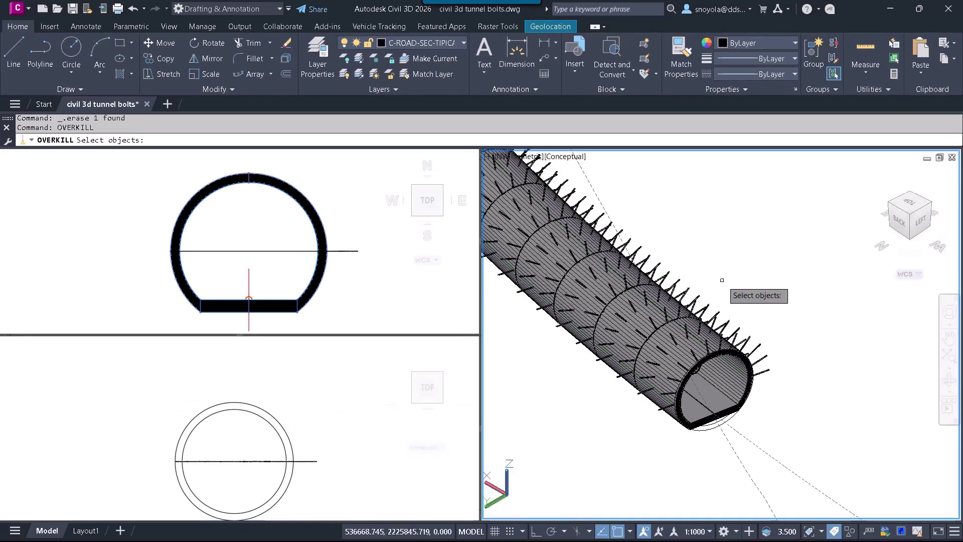
key(Return)
text(overkill)
key(Return)
key(ctrl+a)
key(Return)
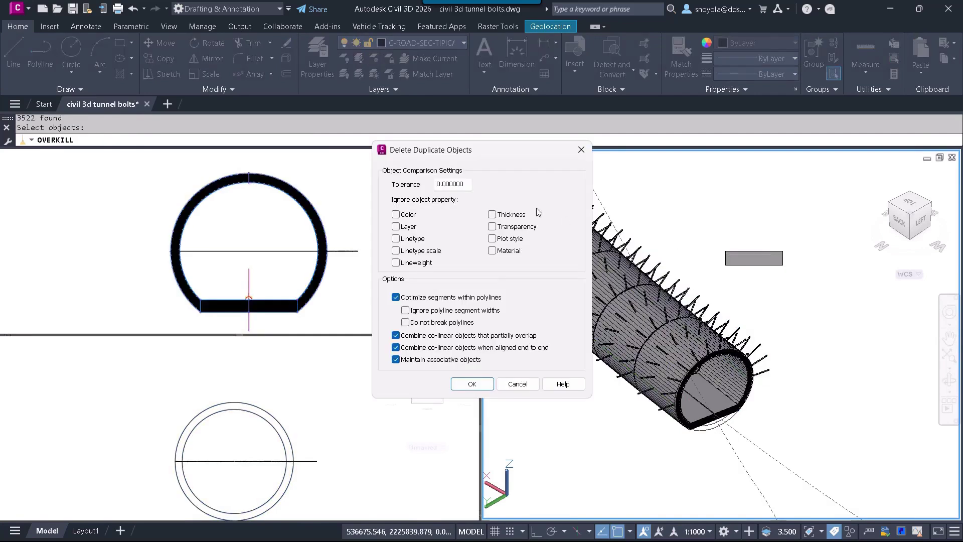
click(490, 383)
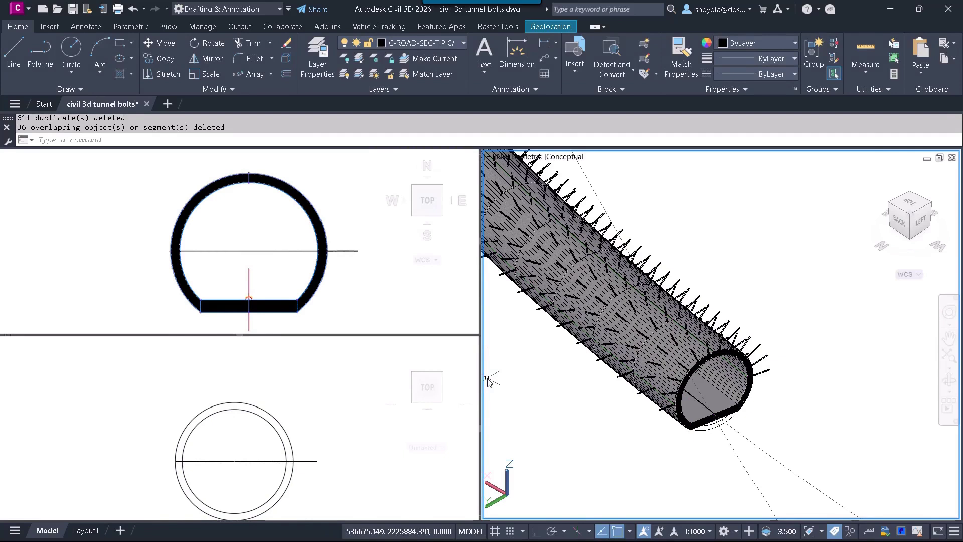
Count the blocks in the entire model space and list all of them
text(COUNT)
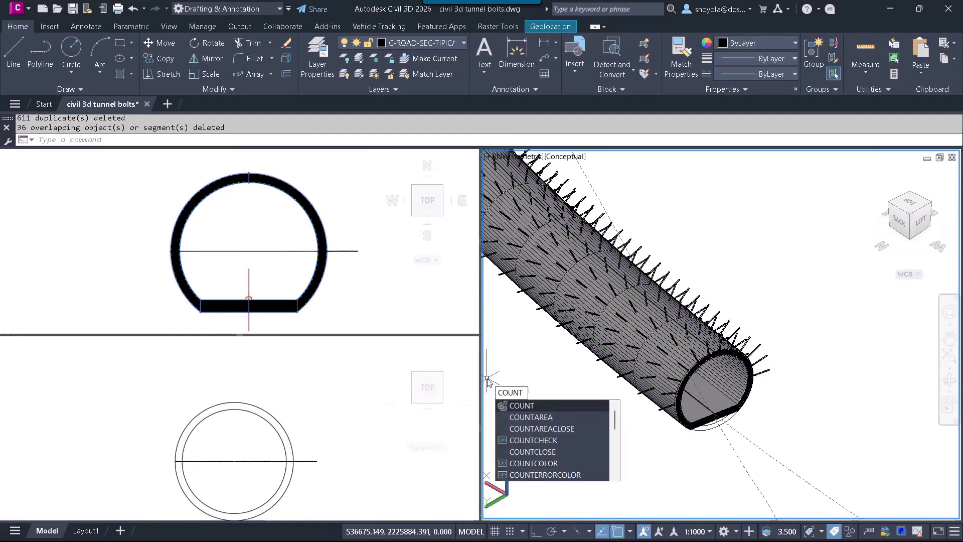
click(517, 409)
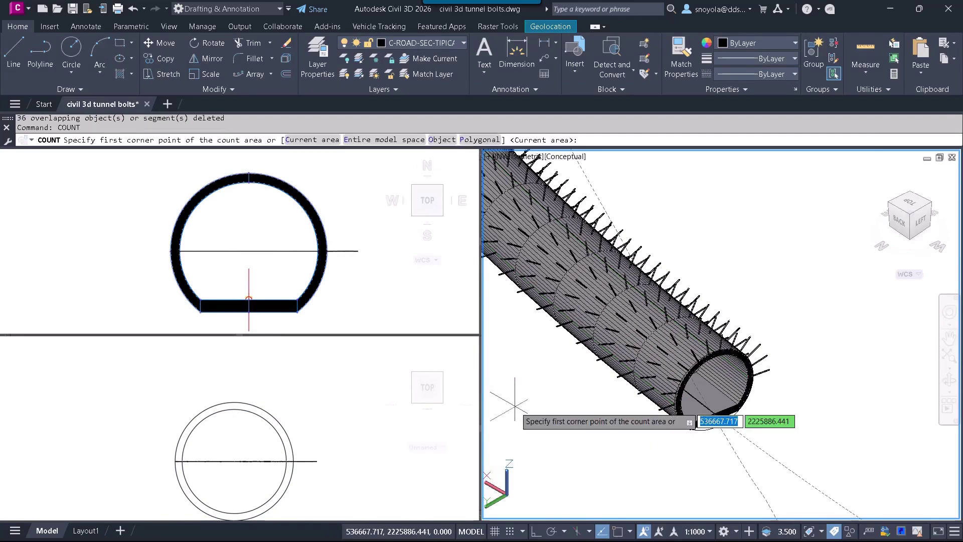
click(381, 139)
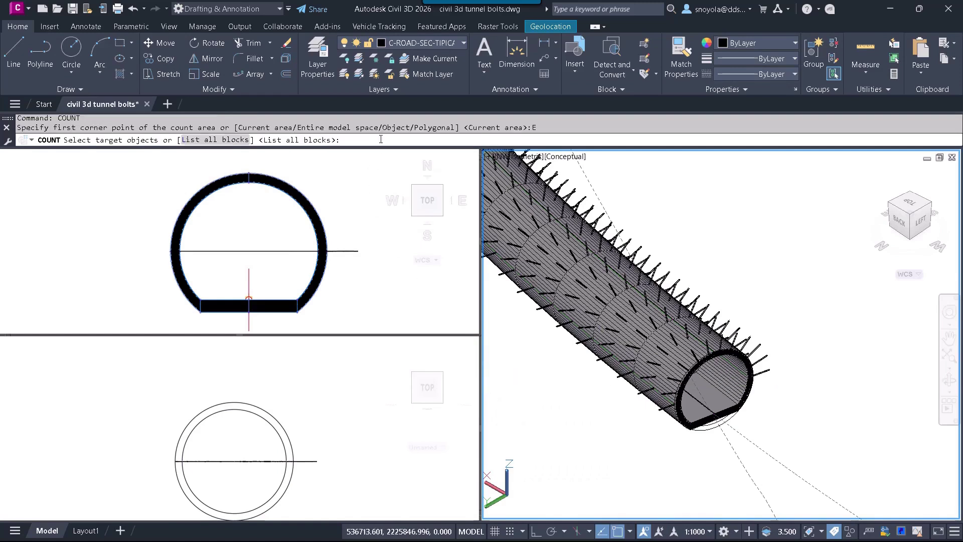
click(220, 140)
click(767, 122)
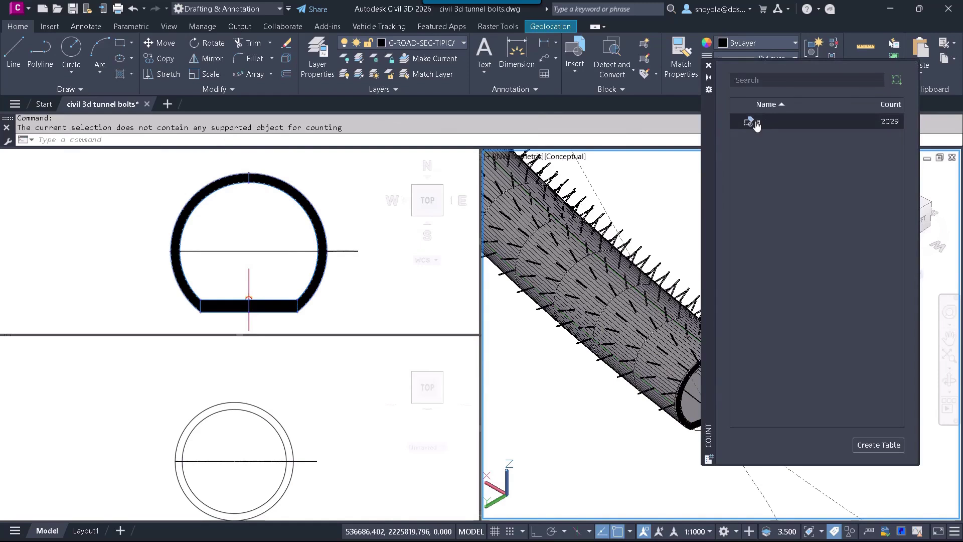
Create a count table for block a and insert it beside the tunnel in the NW isometric view
click(868, 445)
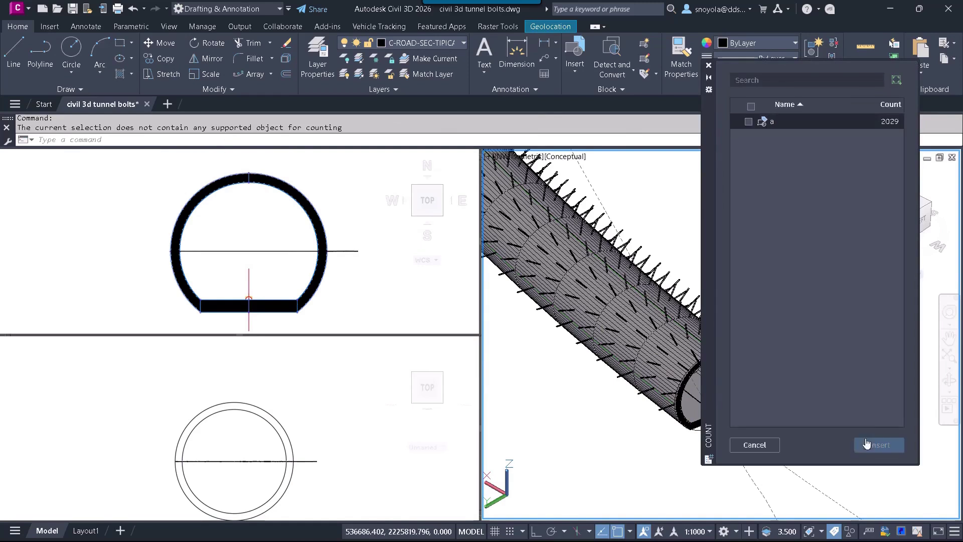
click(749, 122)
click(879, 445)
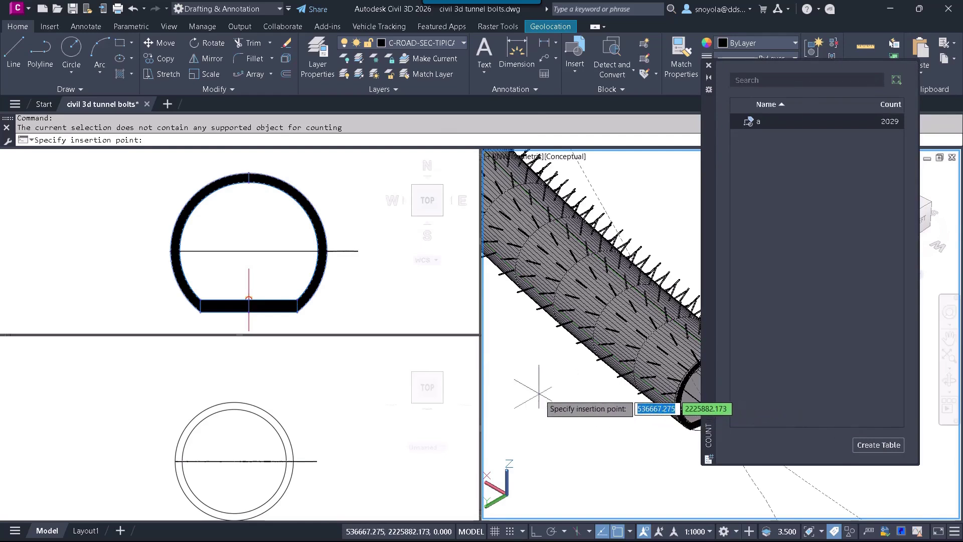
click(517, 386)
scroll(517, 387, up, 3)
scroll(517, 381, up, 4)
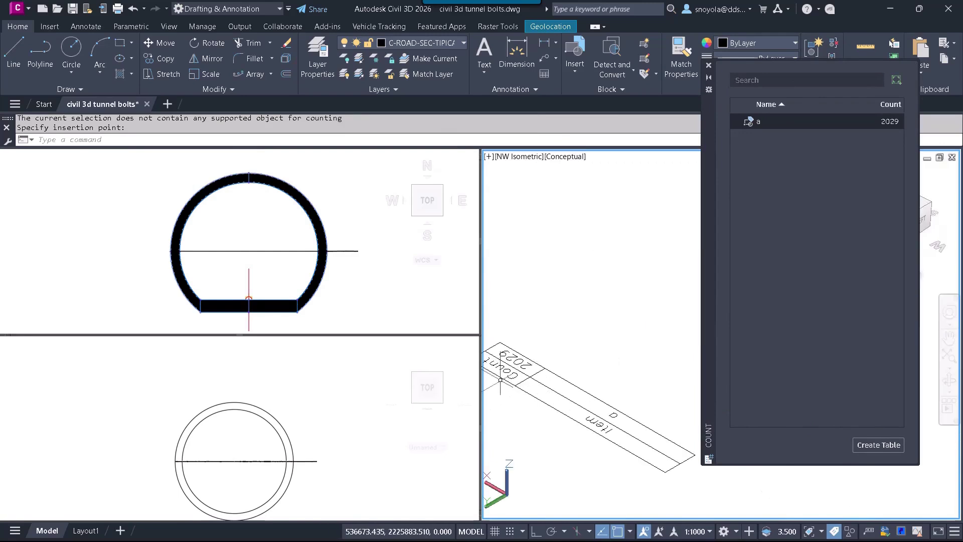
Locate the inserted count table in the Top view and examine its item and count entries up close
click(370, 296)
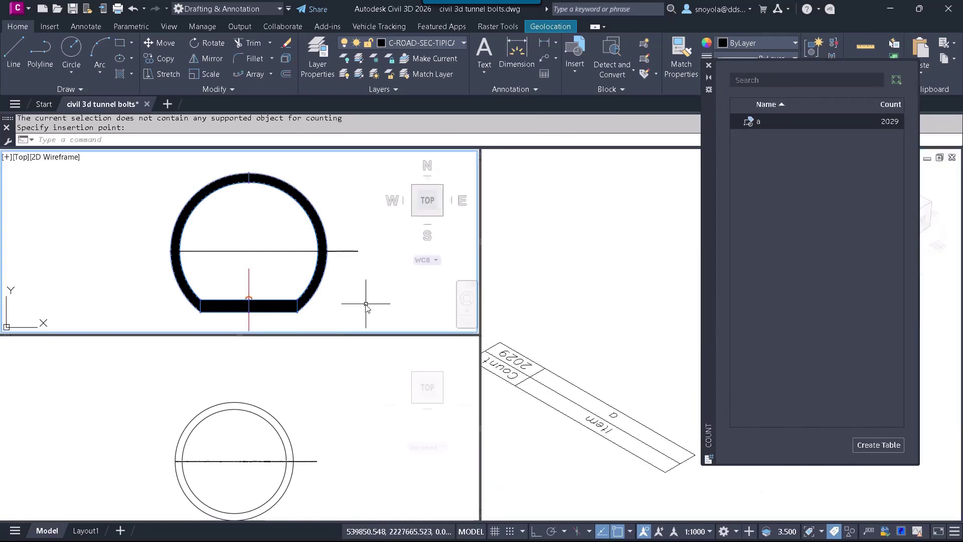
scroll(352, 286, down, 10)
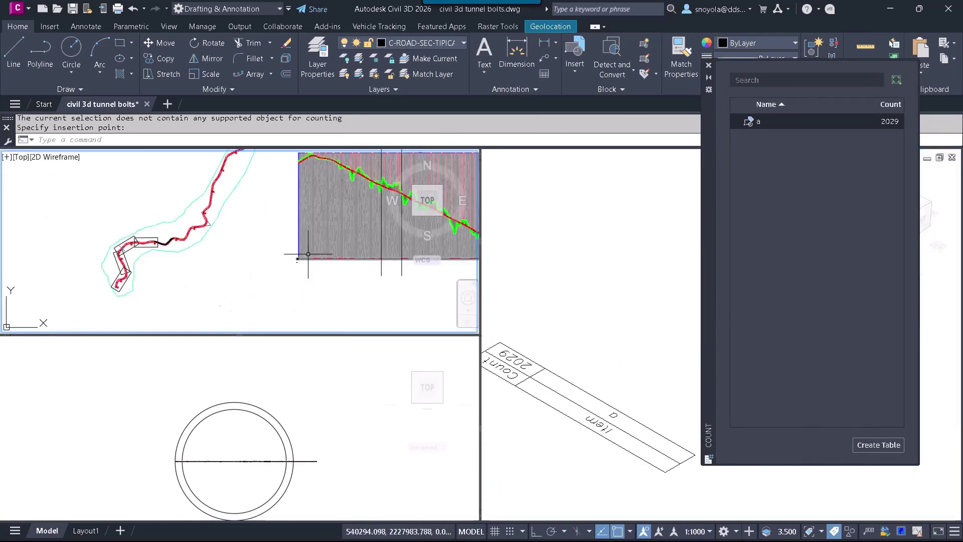
scroll(303, 259, down, 2)
click(528, 426)
click(528, 426)
click(548, 360)
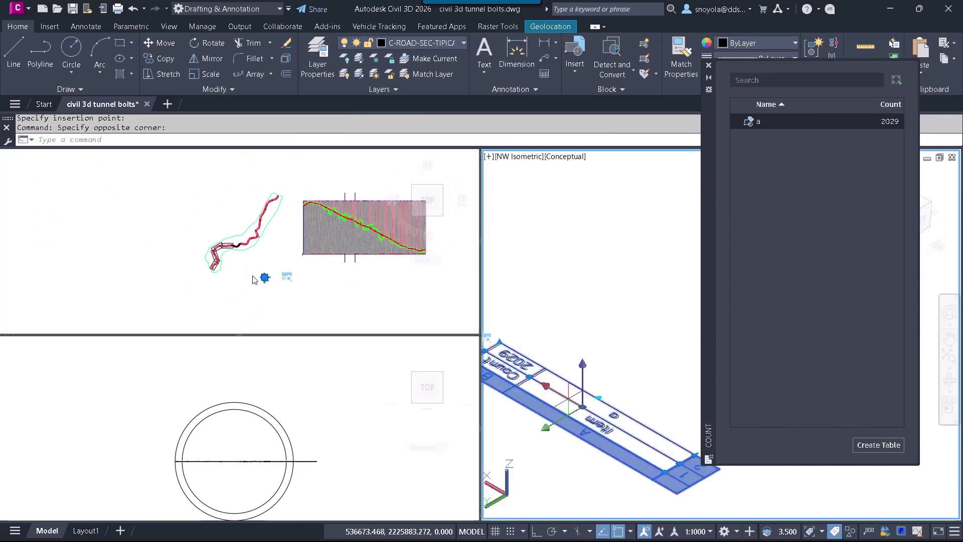
click(264, 276)
key(Escape)
scroll(264, 277, up, 3)
scroll(264, 277, up, 3)
scroll(254, 208, up, 5)
scroll(301, 198, up, 4)
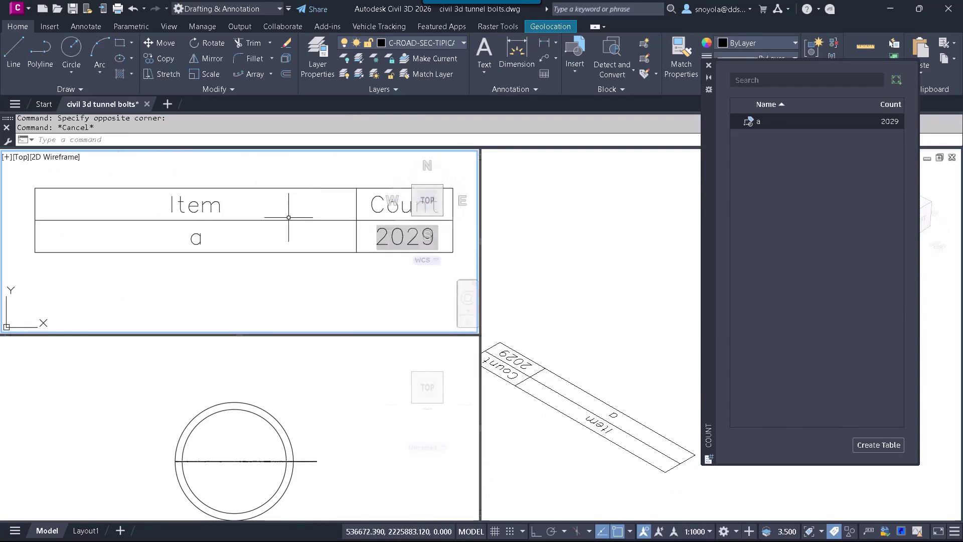
Close the count list and examine the extended data of the tunnel wall's 3D solid, including its corridor shape information and volume
click(560, 311)
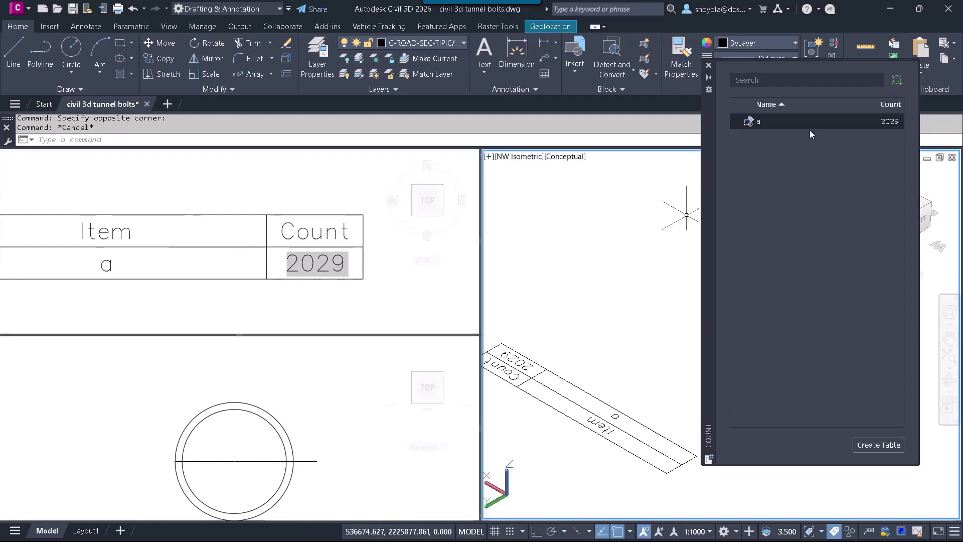
scroll(667, 340, down, 4)
scroll(667, 340, down, 2)
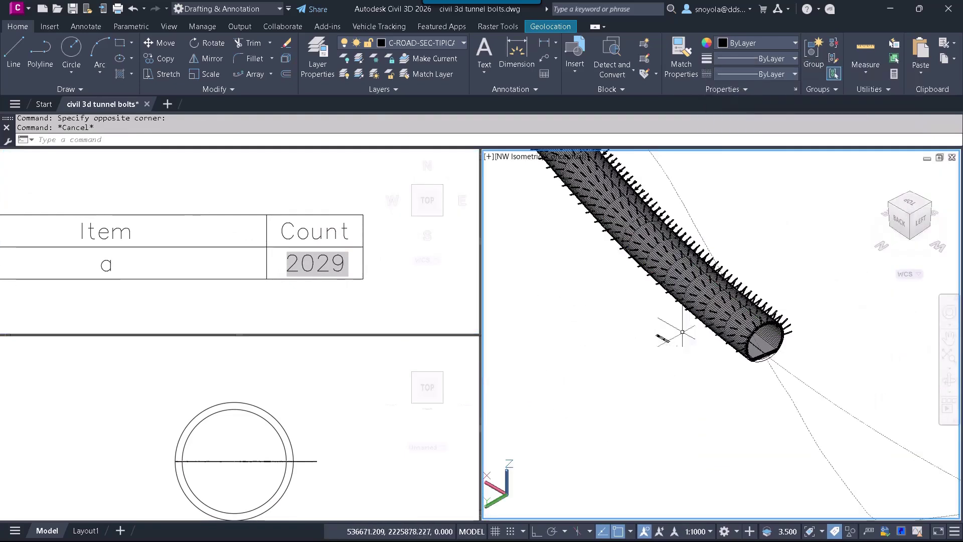
scroll(703, 336, up, 4)
click(775, 329)
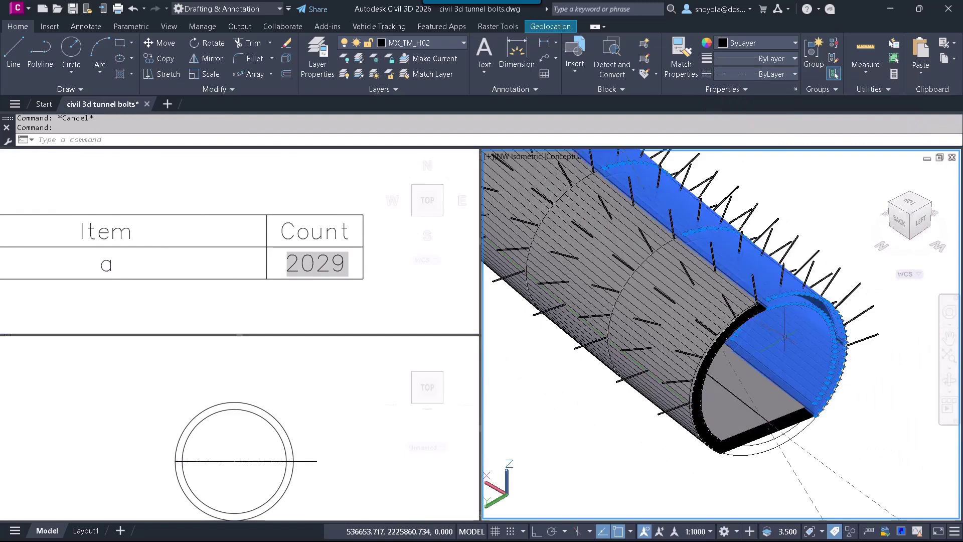
right_click(778, 332)
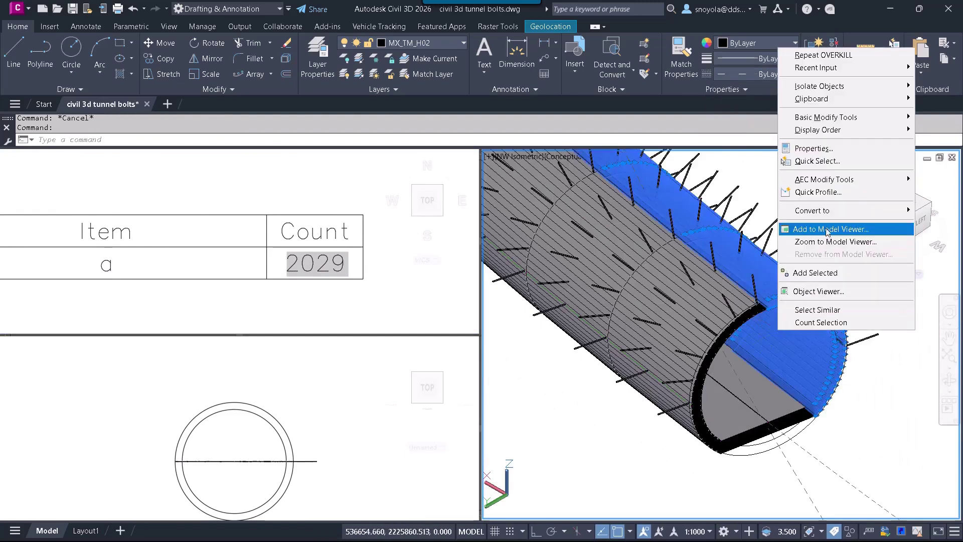
click(814, 148)
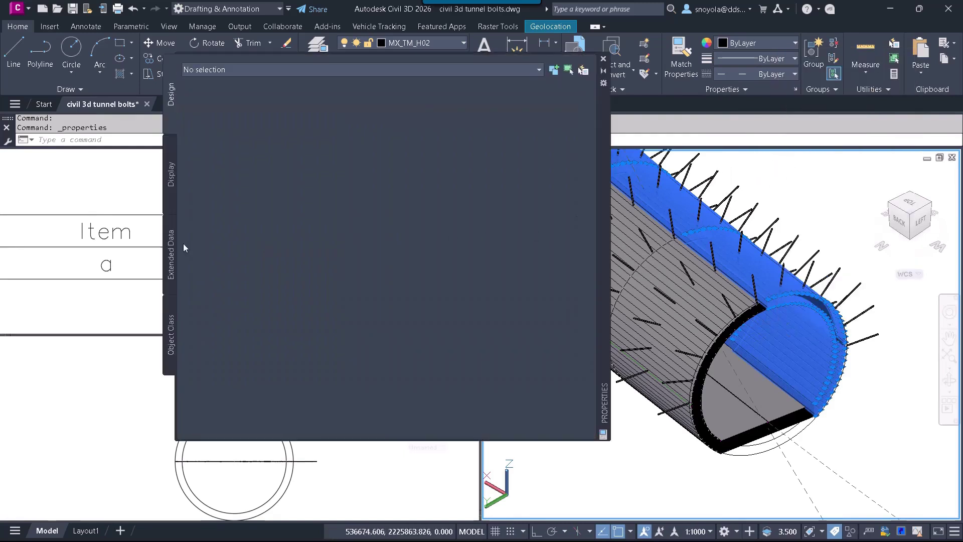
key(Escape)
click(800, 342)
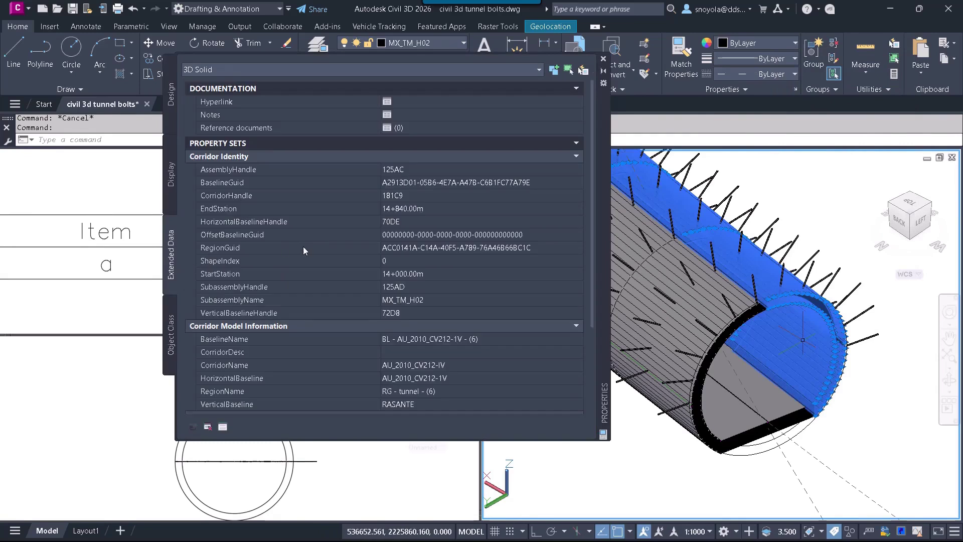
scroll(304, 246, down, 3)
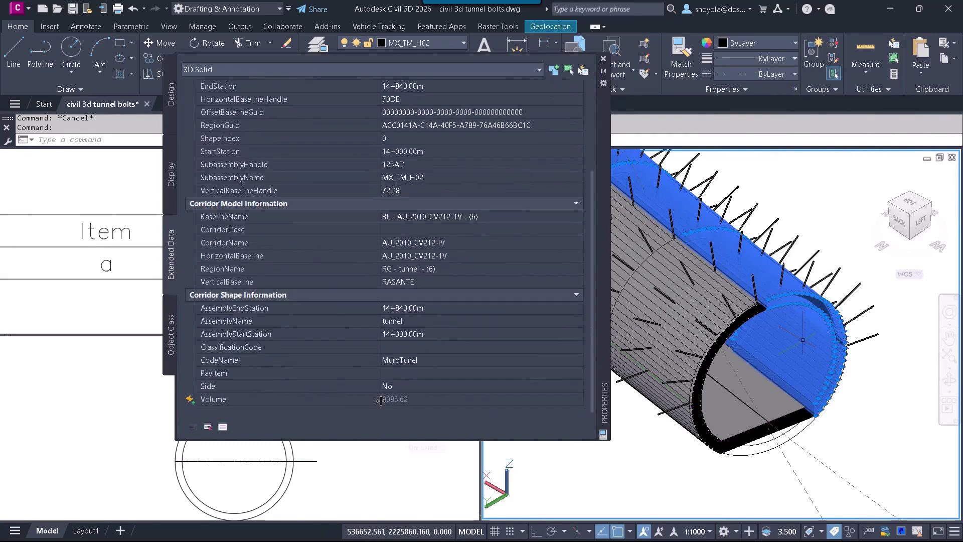